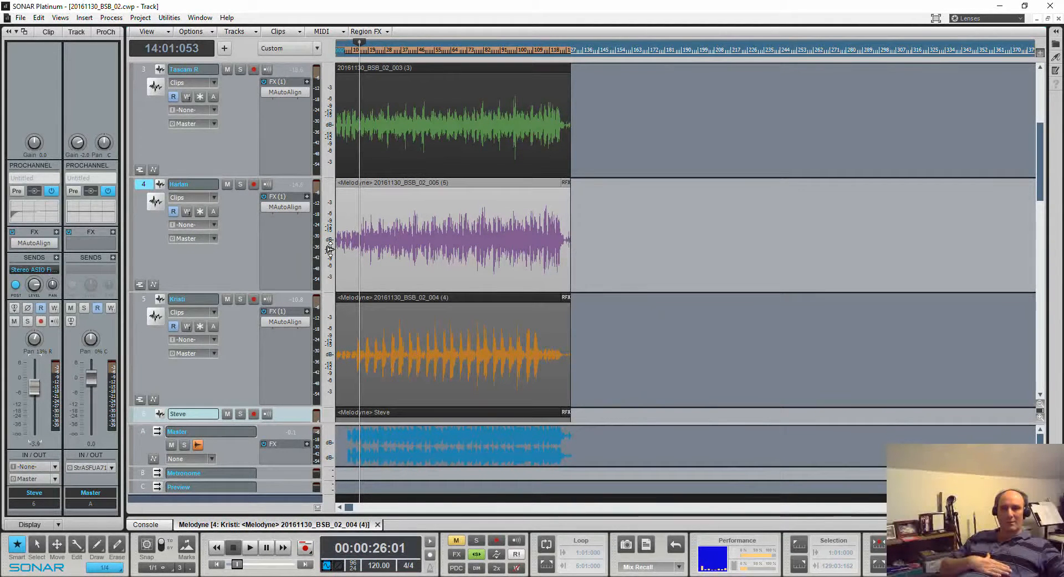
# Step: Play the full mix briefly from about measure 24 on track 2, Tascam L, and stop playback
pyautogui.scroll(-5, 365, 200)
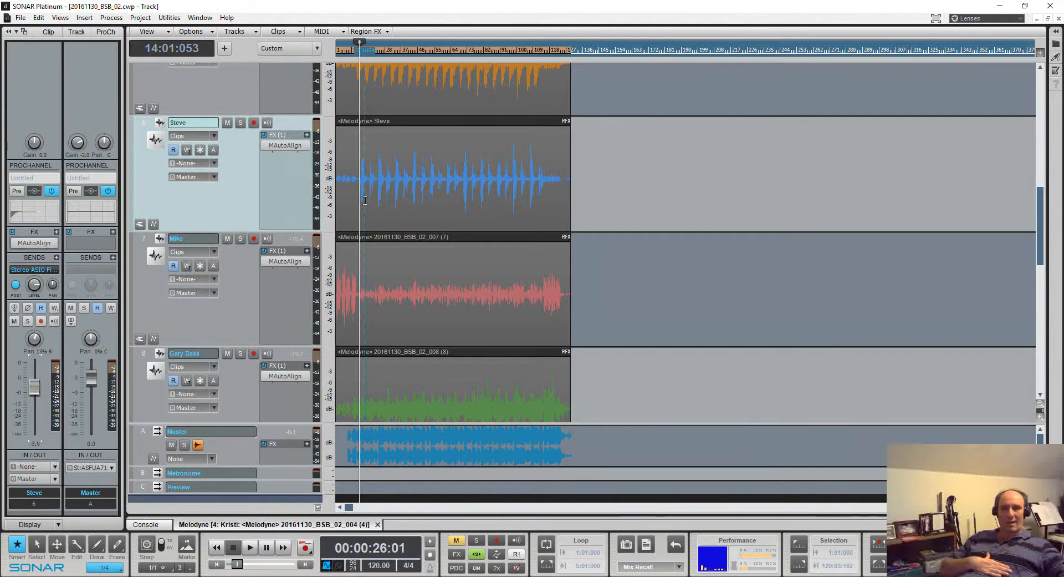
pyautogui.scroll(4, 364, 200)
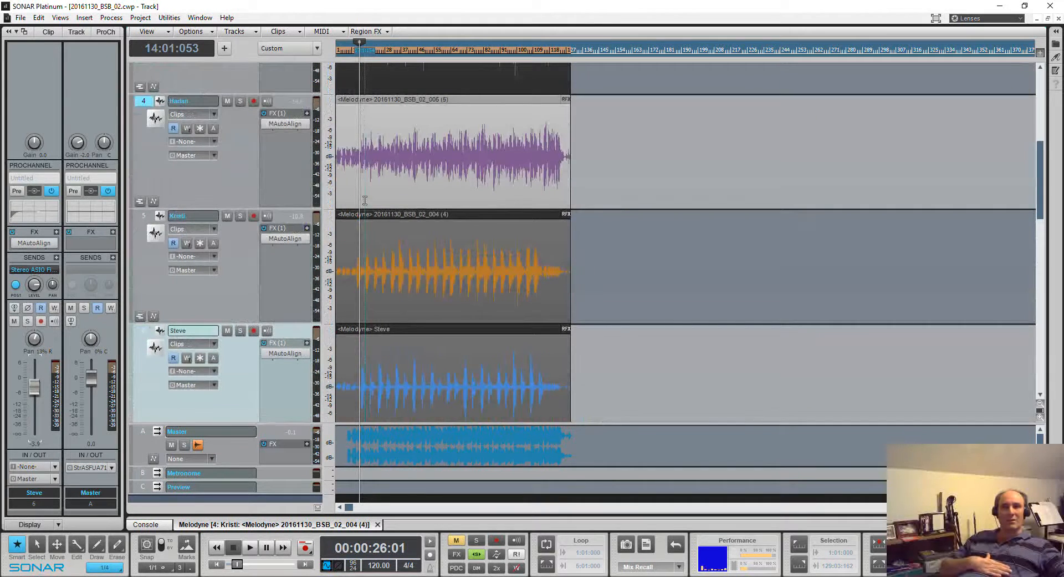
pyautogui.scroll(-2, 366, 198)
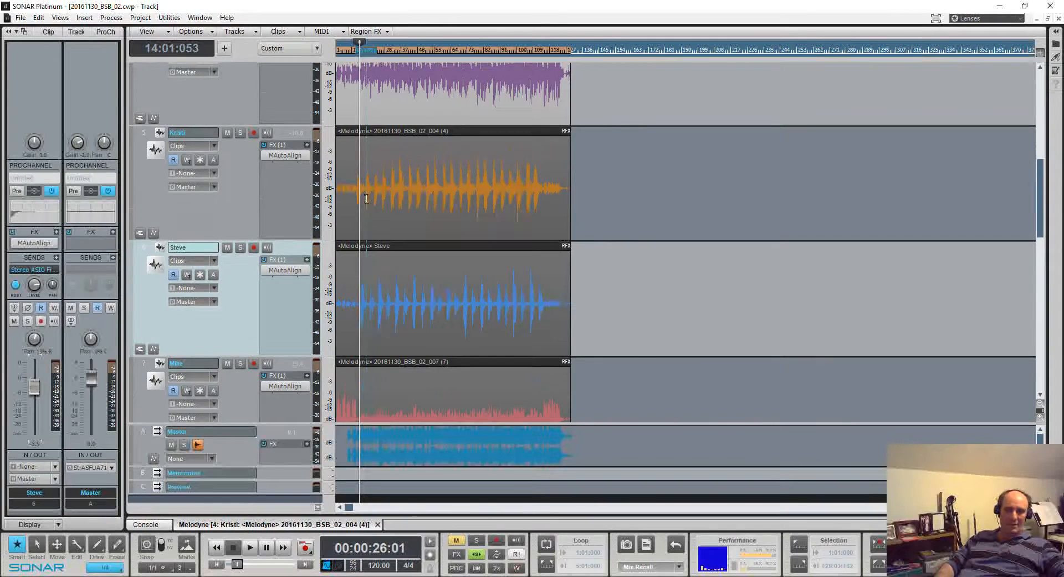
pyautogui.scroll(5, 366, 199)
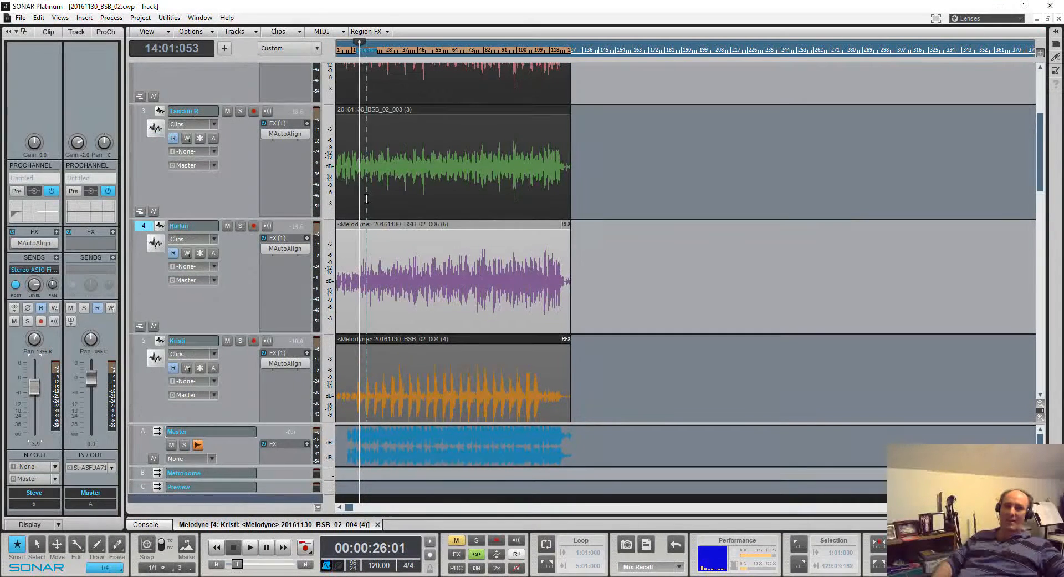
pyautogui.scroll(4, 376, 195)
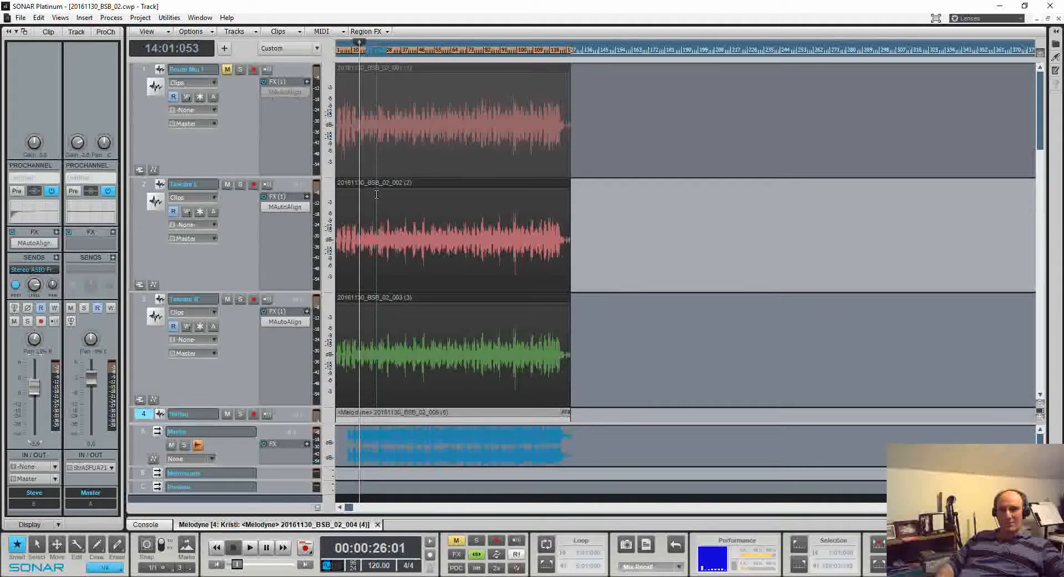
pyautogui.click(379, 227)
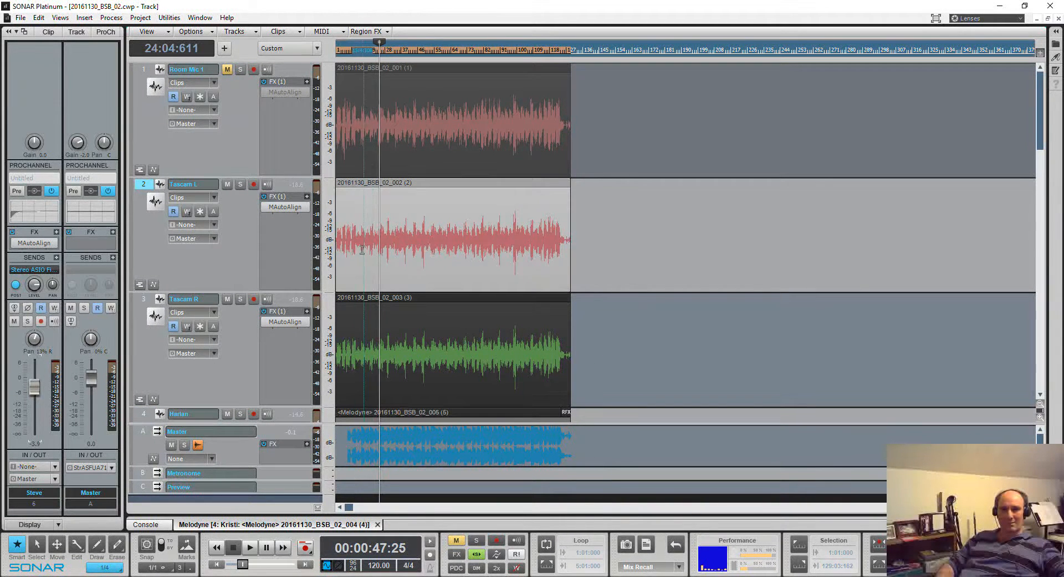
pyautogui.press('space')
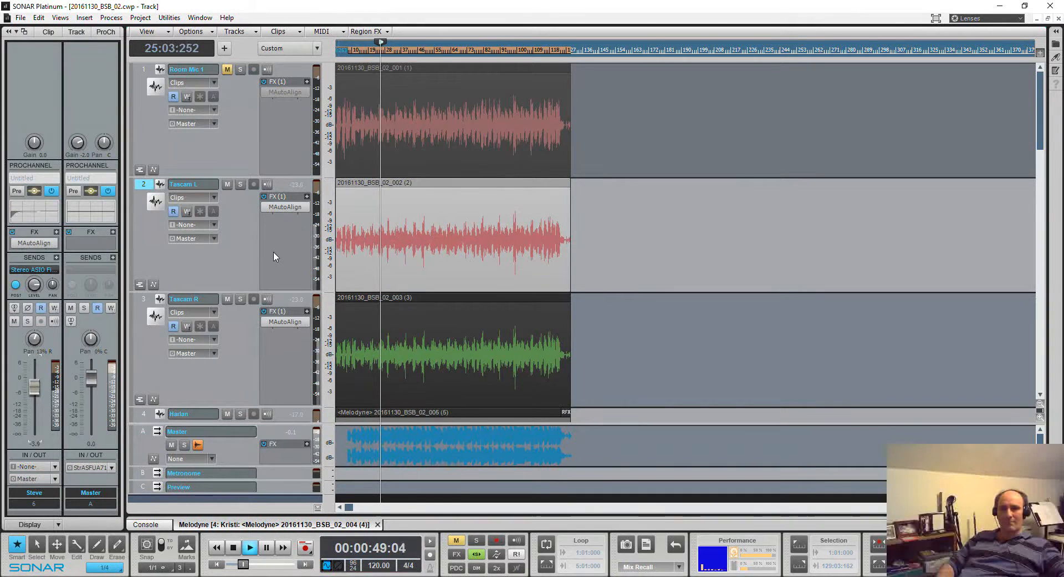
pyautogui.press('space')
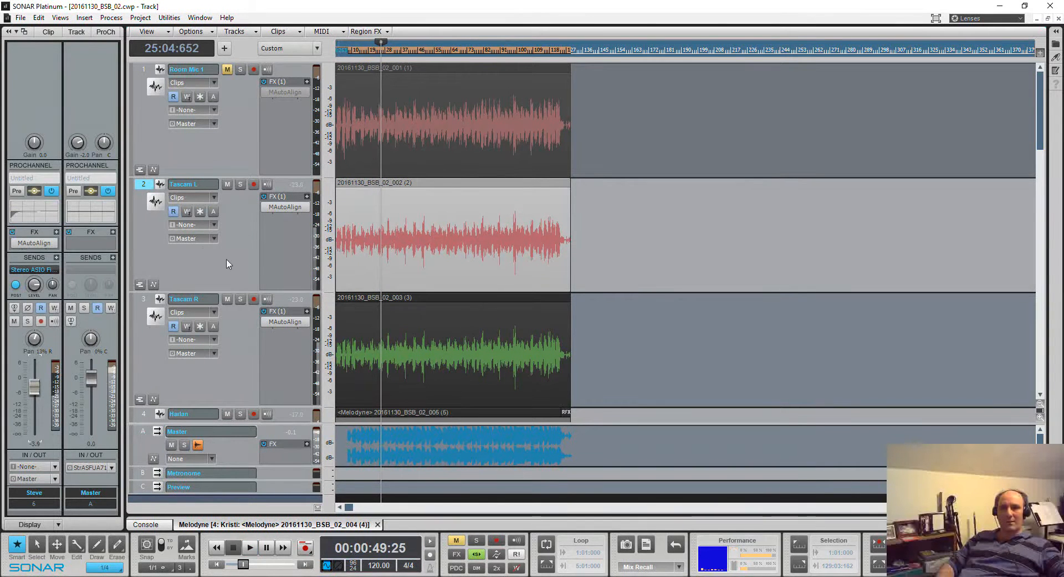
# Step: Mute the Tascam L and Tascam R tracks
pyautogui.click(227, 184)
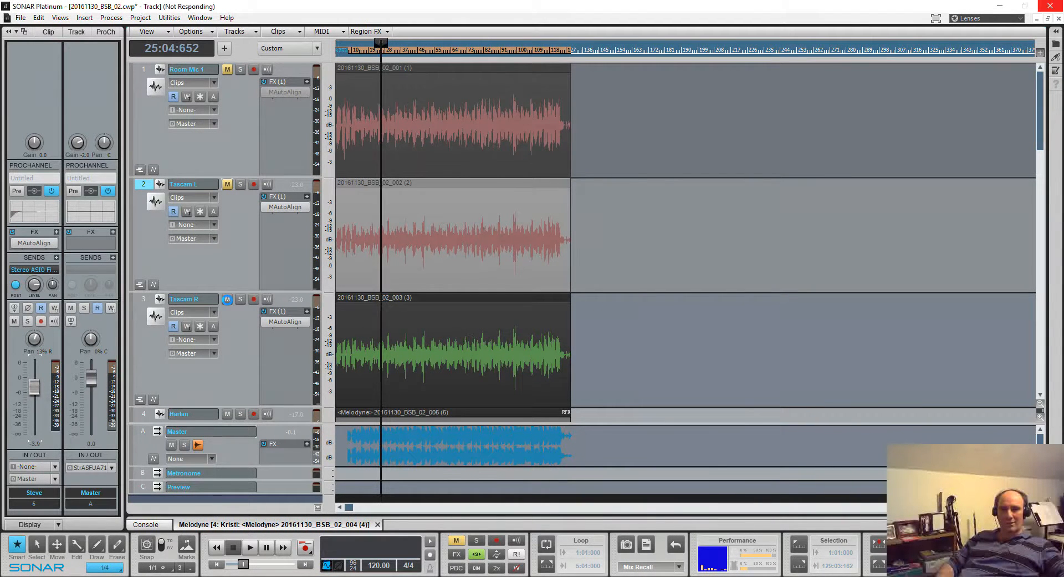
pyautogui.click(228, 299)
# Step: Play the song while soloing tracks 4, 5, 6, 7 and 8 exclusively, one after another
pyautogui.scroll(-6, 233, 269)
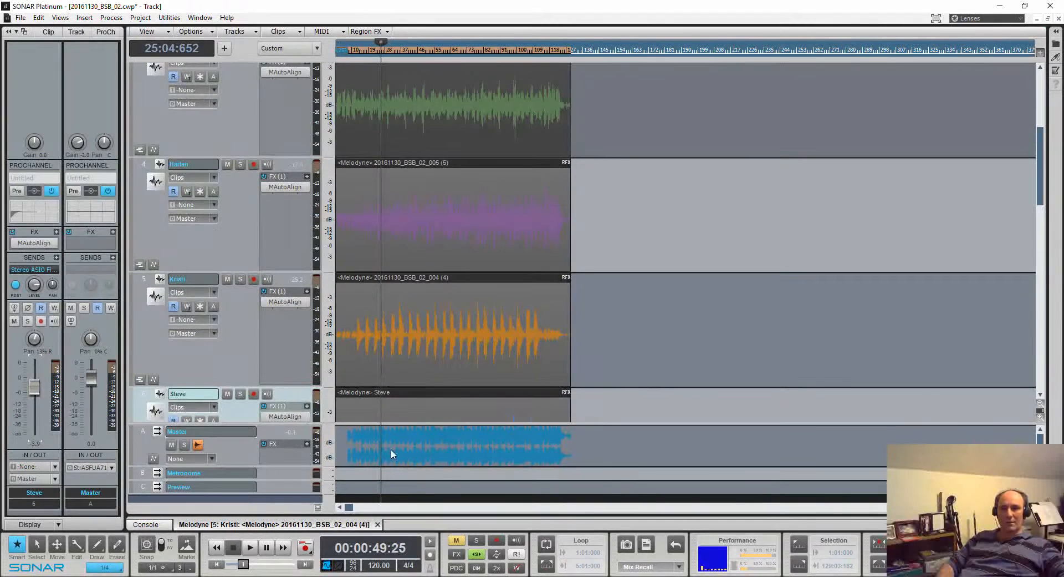
pyautogui.click(240, 164)
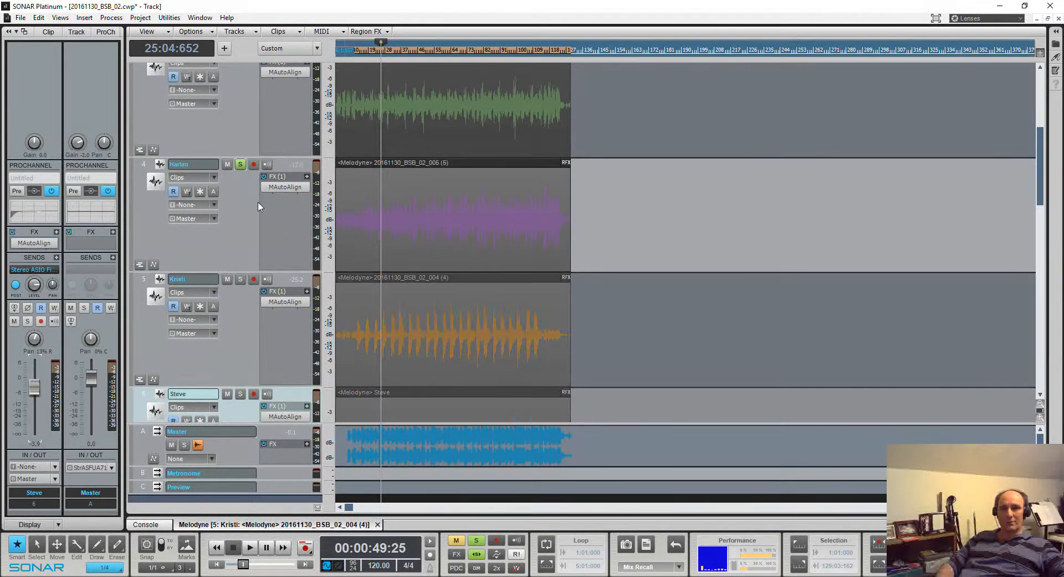
pyautogui.press('space')
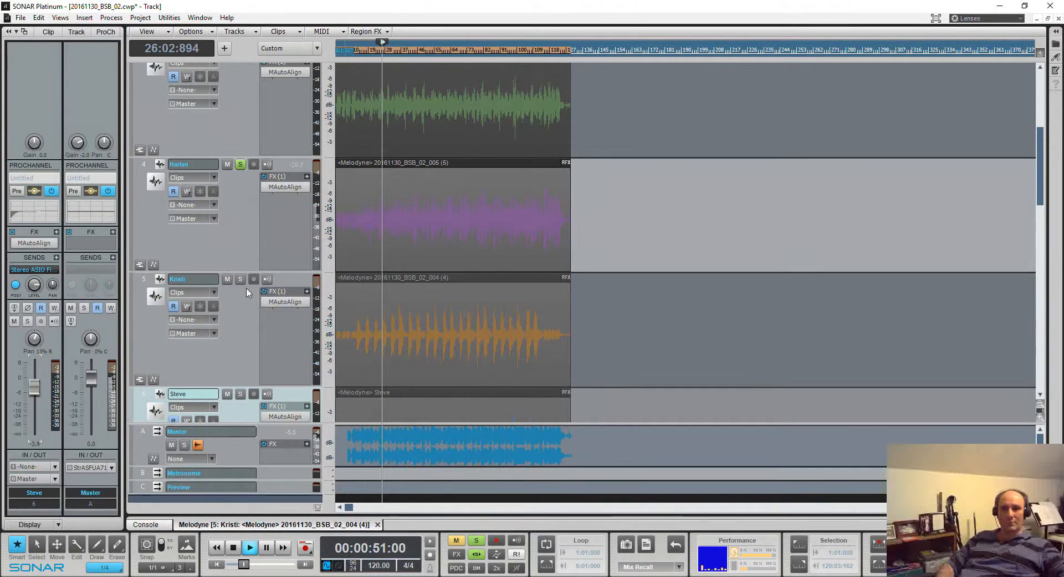
pyautogui.scroll(-2, 247, 261)
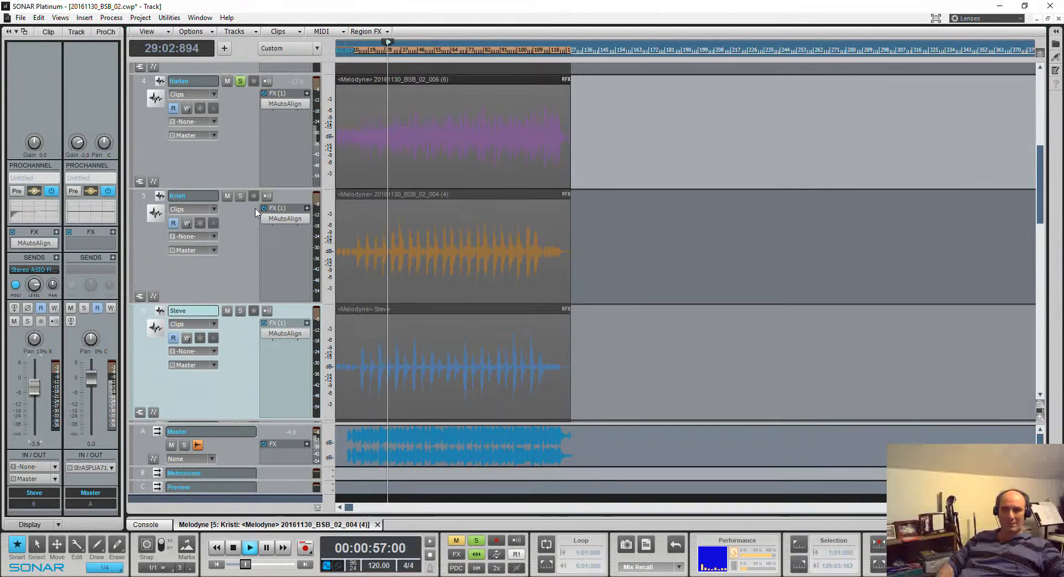
pyautogui.click(240, 196)
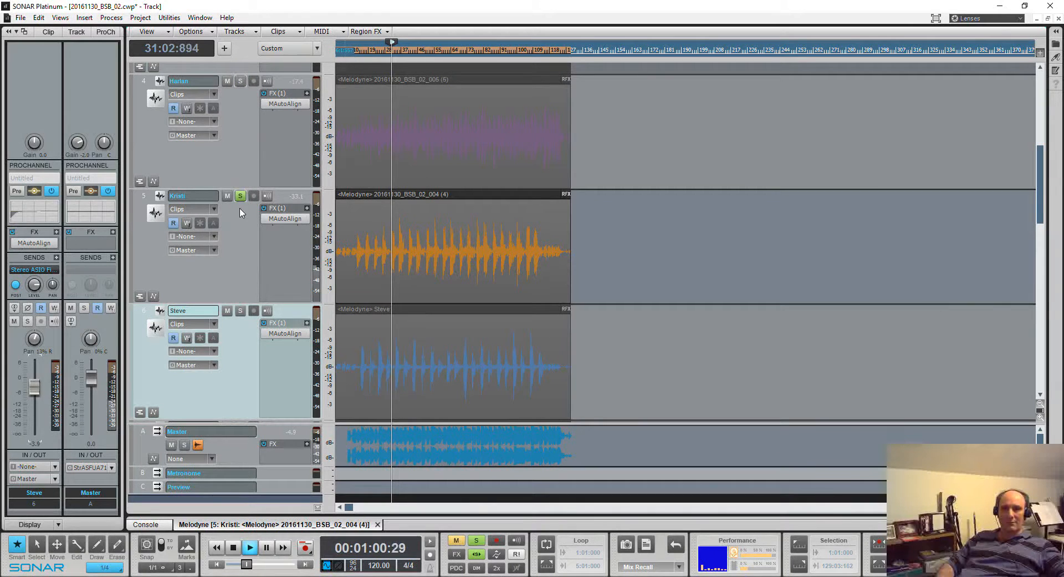
pyautogui.keyDown('ctrl'); pyautogui.click(240, 311); pyautogui.keyUp('ctrl')
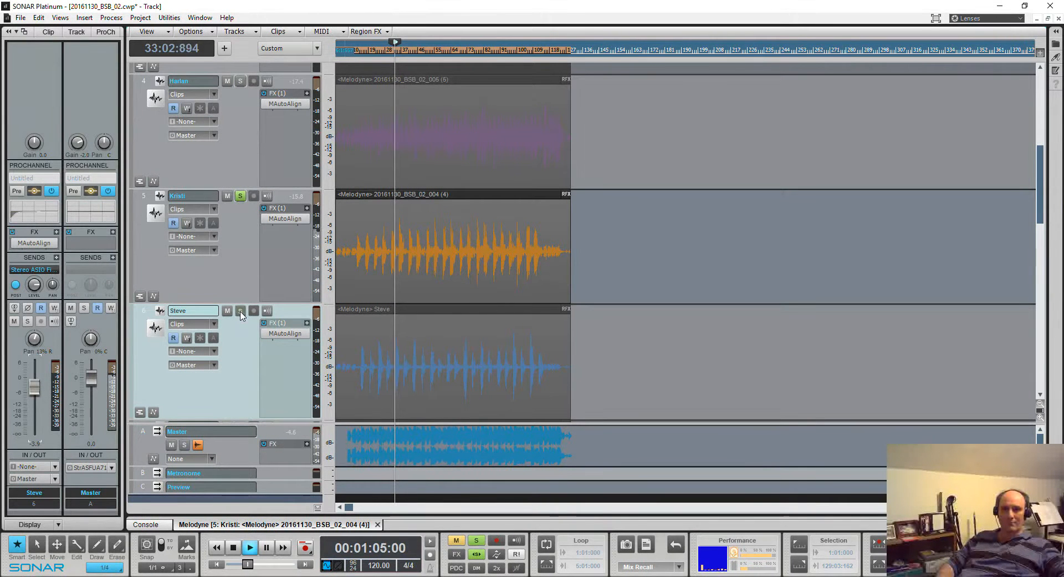
pyautogui.scroll(-2, 239, 309)
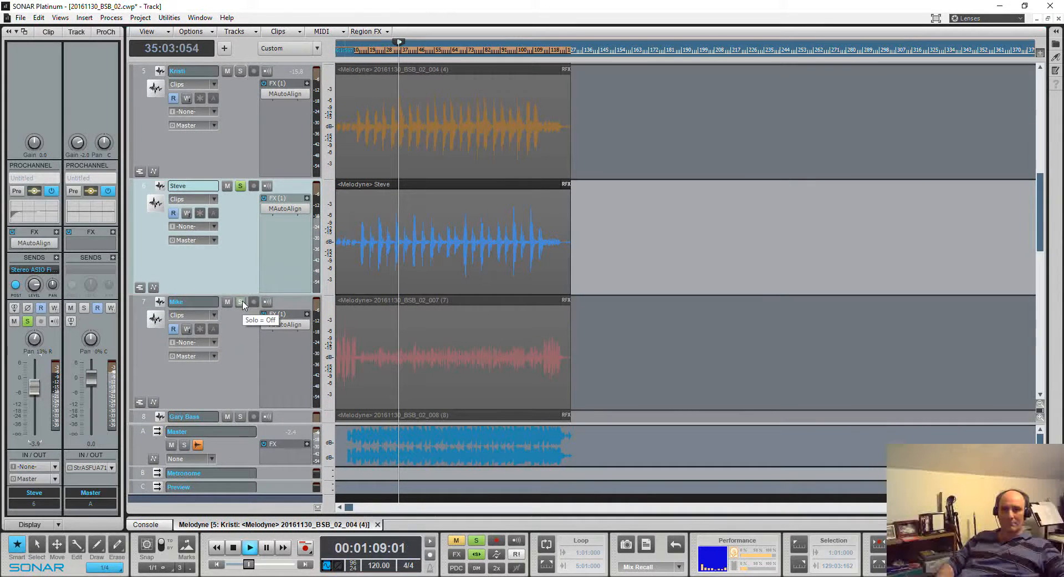
pyautogui.keyDown('ctrl'); pyautogui.click(240, 303); pyautogui.keyUp('ctrl')
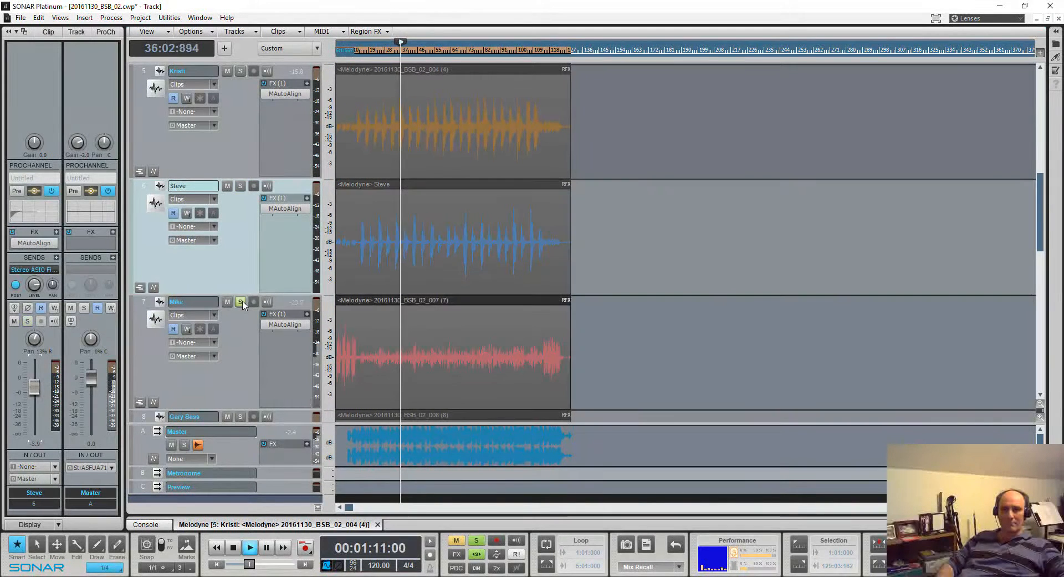
pyautogui.scroll(-2, 242, 305)
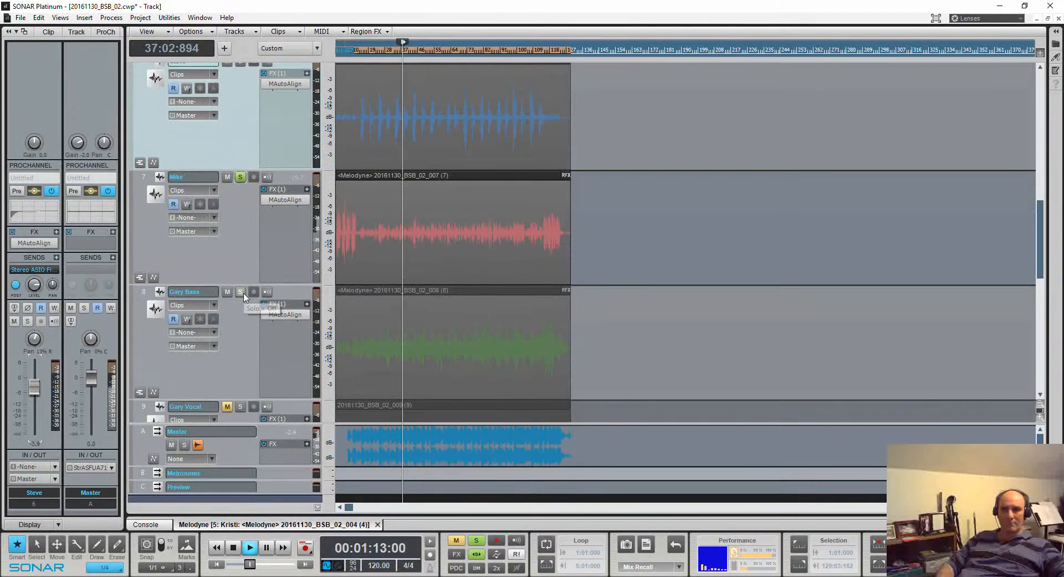
pyautogui.keyDown('ctrl'); pyautogui.click(241, 293); pyautogui.keyUp('ctrl')
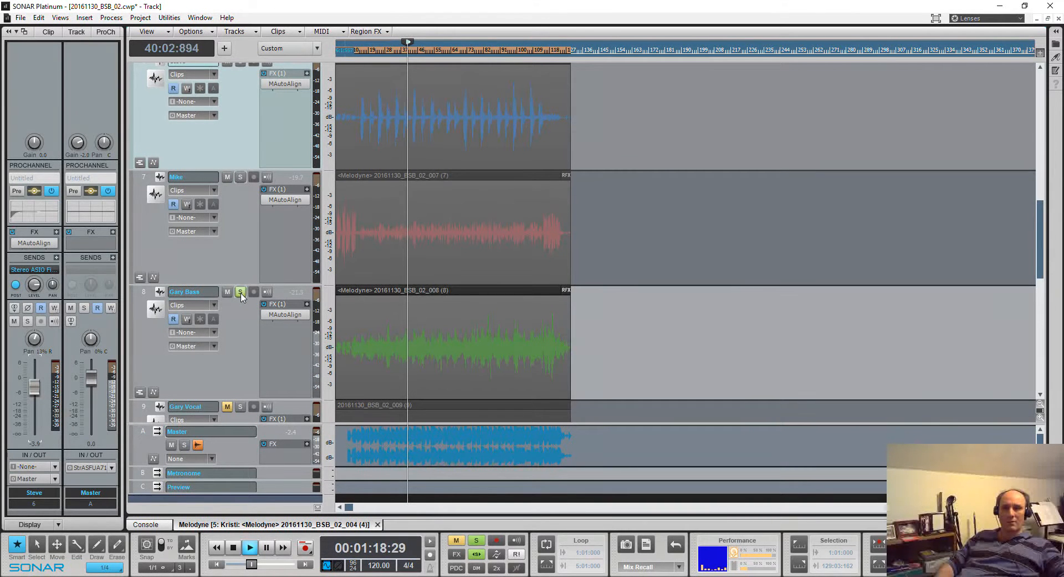
# Step: Clear the track solo, check the channel levels in DIGICheck's multichannel meter during playback and stop the transport in SONAR
pyautogui.hotkey('alt', 'Tab')
pyautogui.hotkey('alt', 'Tab')
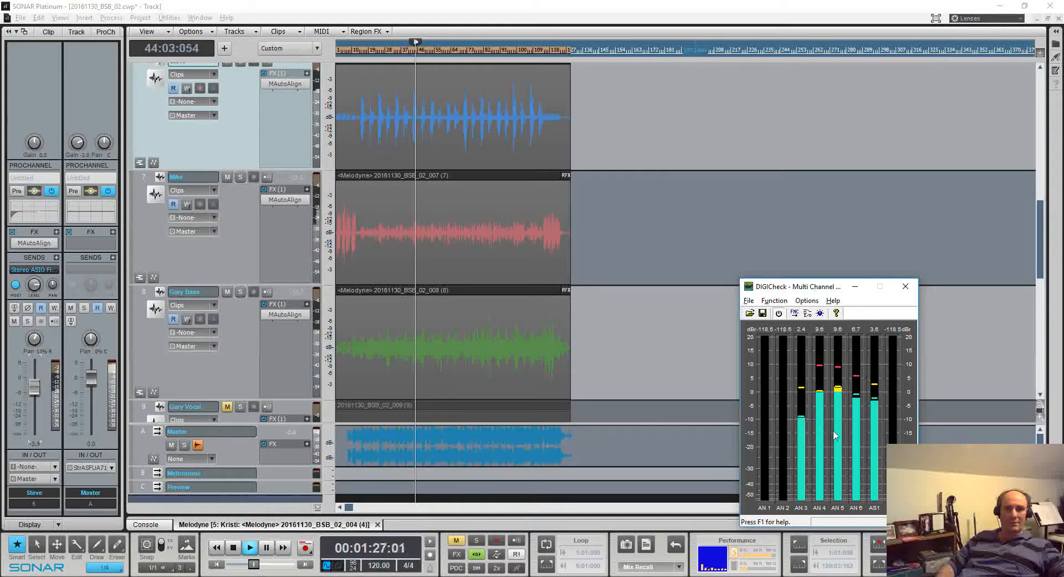
pyautogui.click(521, 5)
pyautogui.press('space')
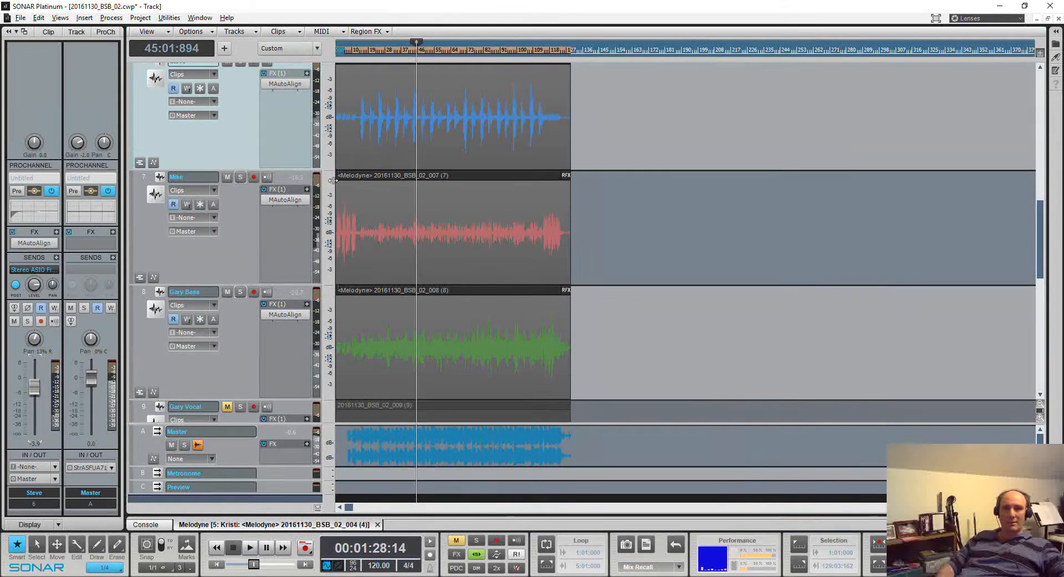
# Step: Start playback of all unmuted tracks from about measure 33 on track 5
pyautogui.scroll(1, 231, 172)
pyautogui.scroll(3, 230, 172)
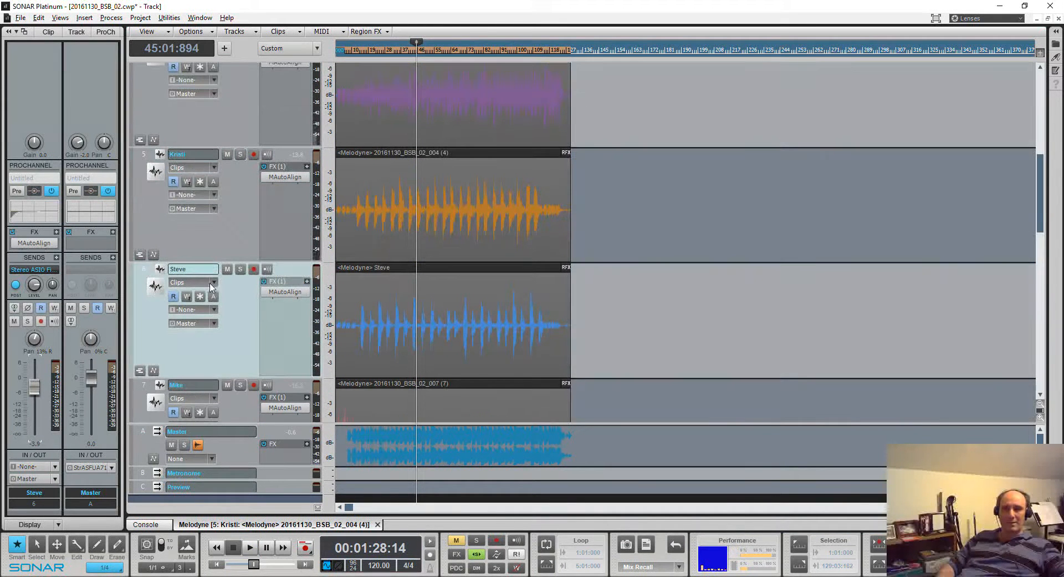
pyautogui.hotkey('alt', 'Tab')
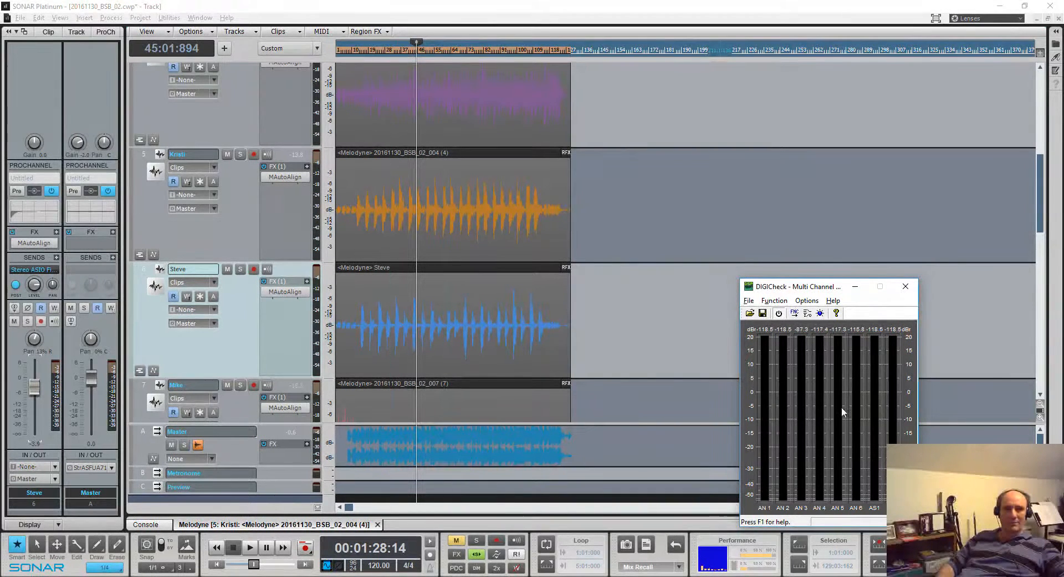
pyautogui.click(601, 258)
pyautogui.press('space')
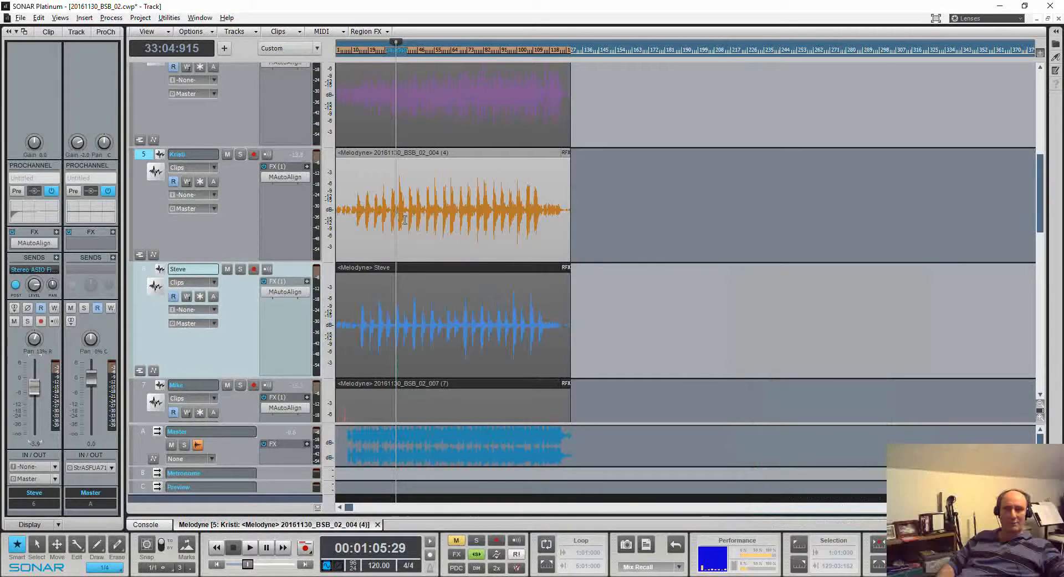
# Step: Switch to DIGICheck, try the K-System 12 scale in Level Meter Setup, return to the 20 scale and close the setup
pyautogui.hotkey('alt', 'Tab')
pyautogui.rightClick(841, 416)
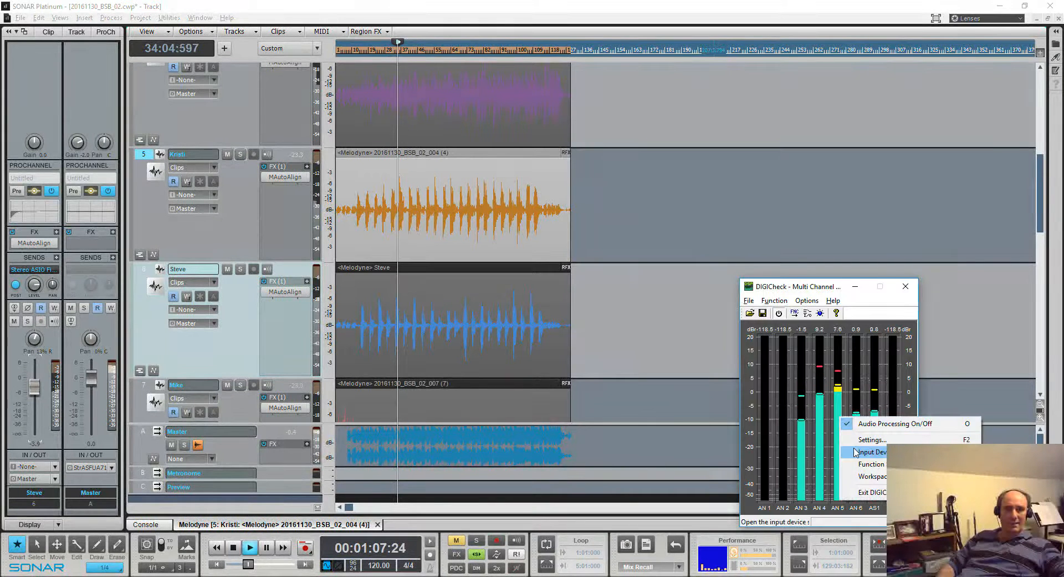
pyautogui.click(865, 439)
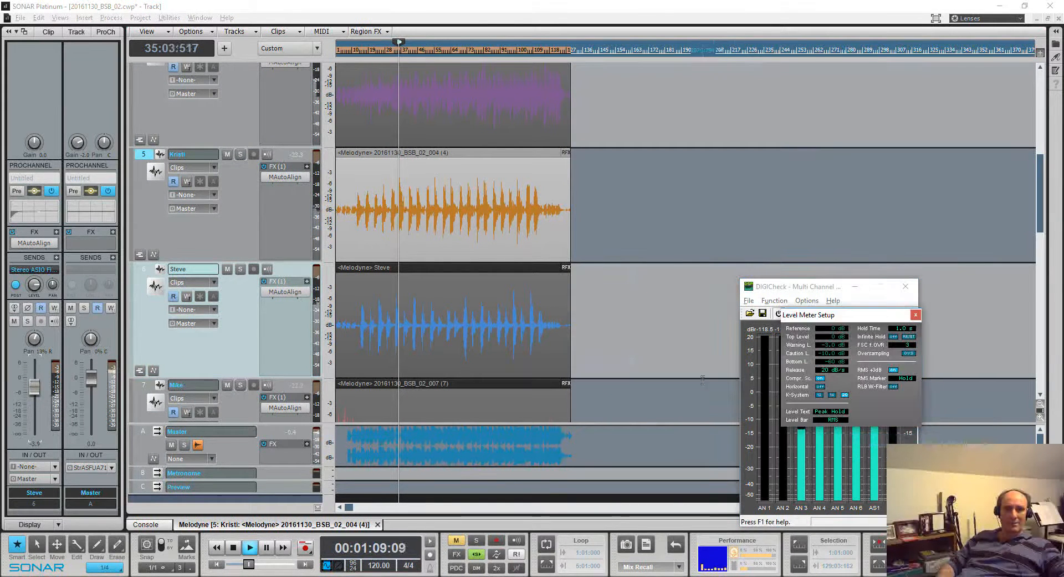
pyautogui.click(833, 394)
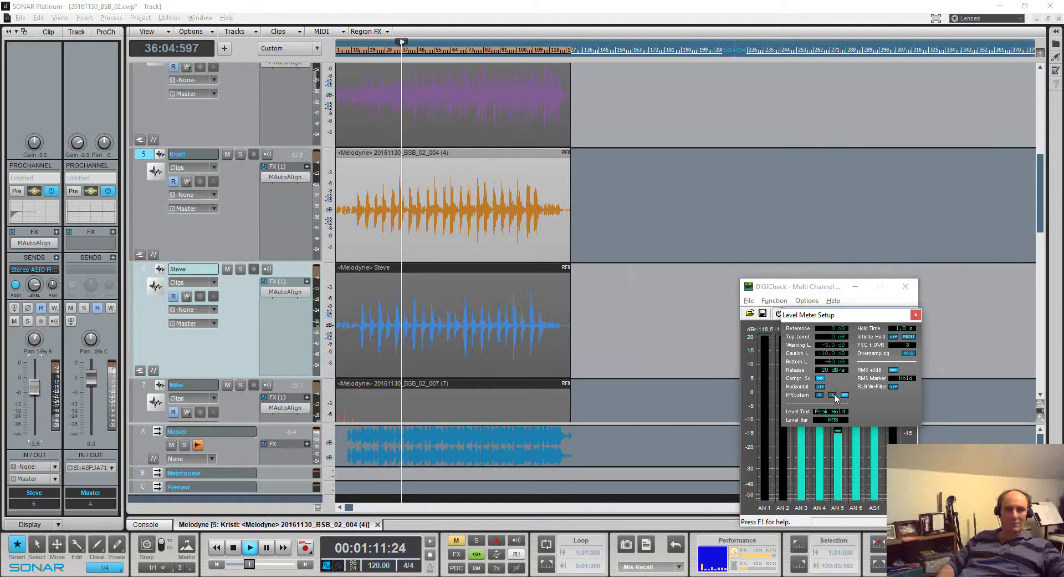
pyautogui.click(823, 395)
pyautogui.moveTo(854, 318); pyautogui.dragTo(650, 321)
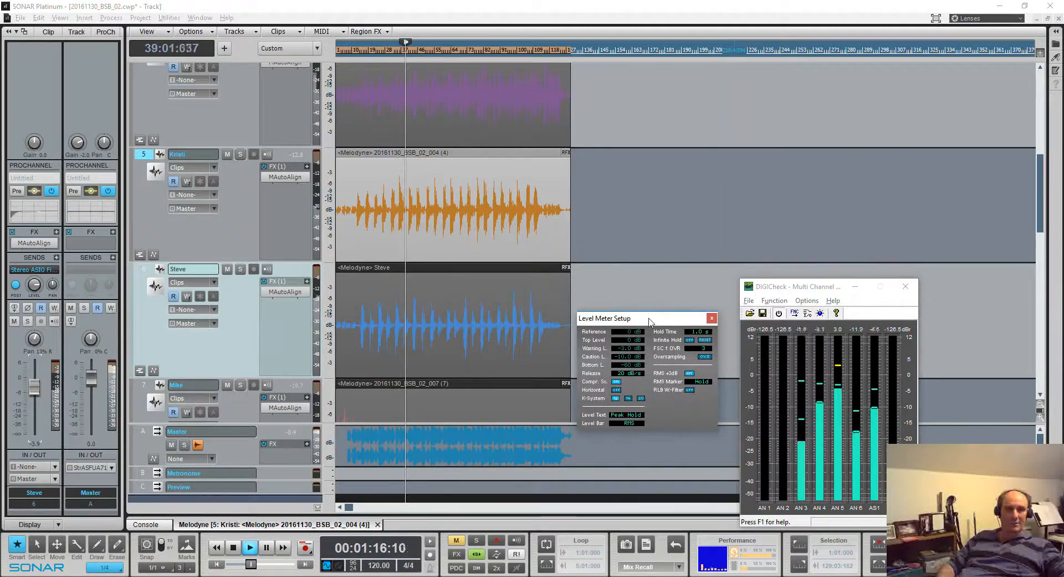
pyautogui.click(628, 398)
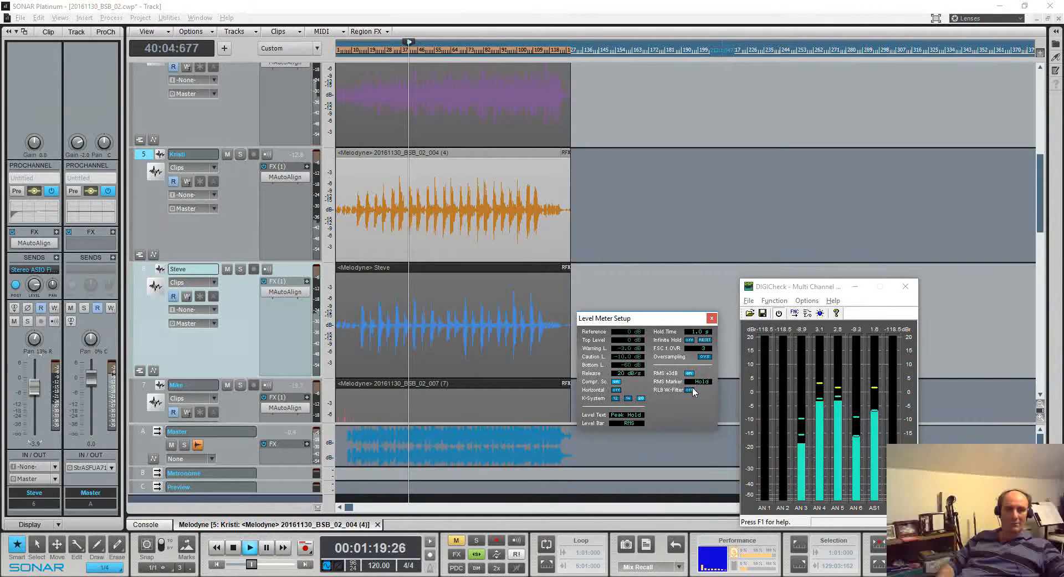
pyautogui.click(712, 318)
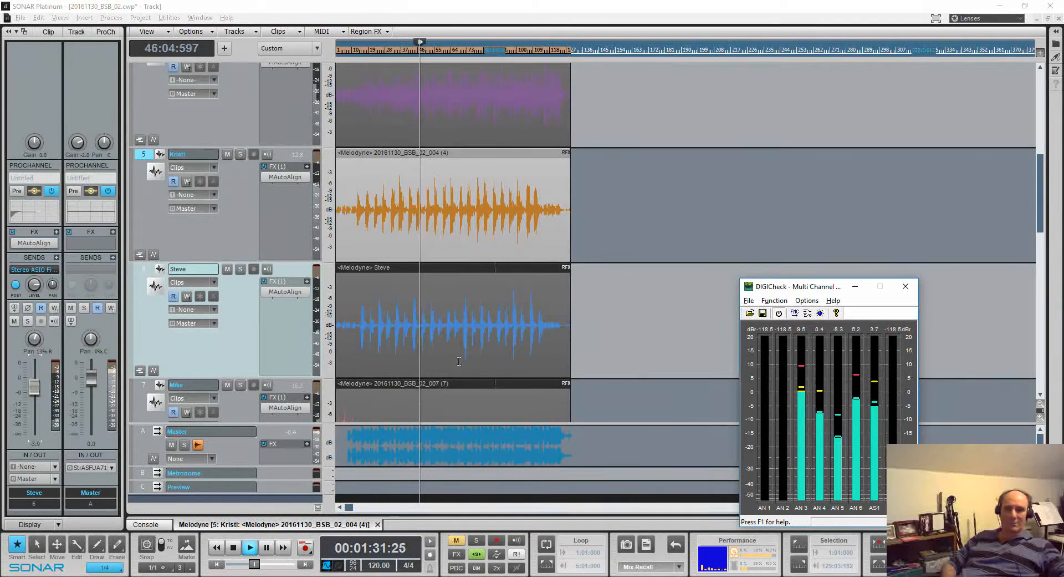
# Step: Return to SONAR, stop playback and place the playhead at about measure 11 on track 5
pyautogui.click(242, 328)
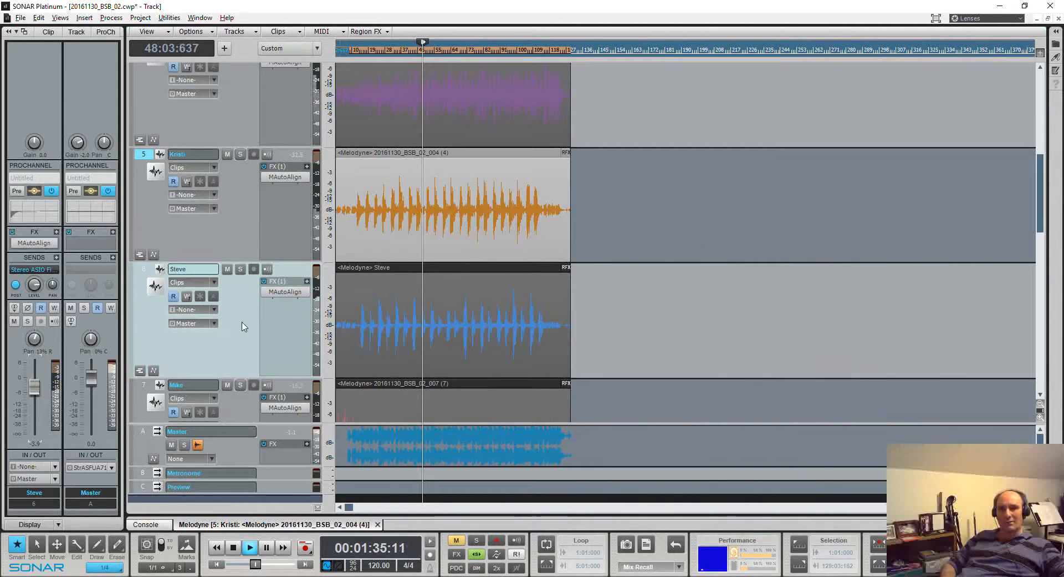
pyautogui.press('space')
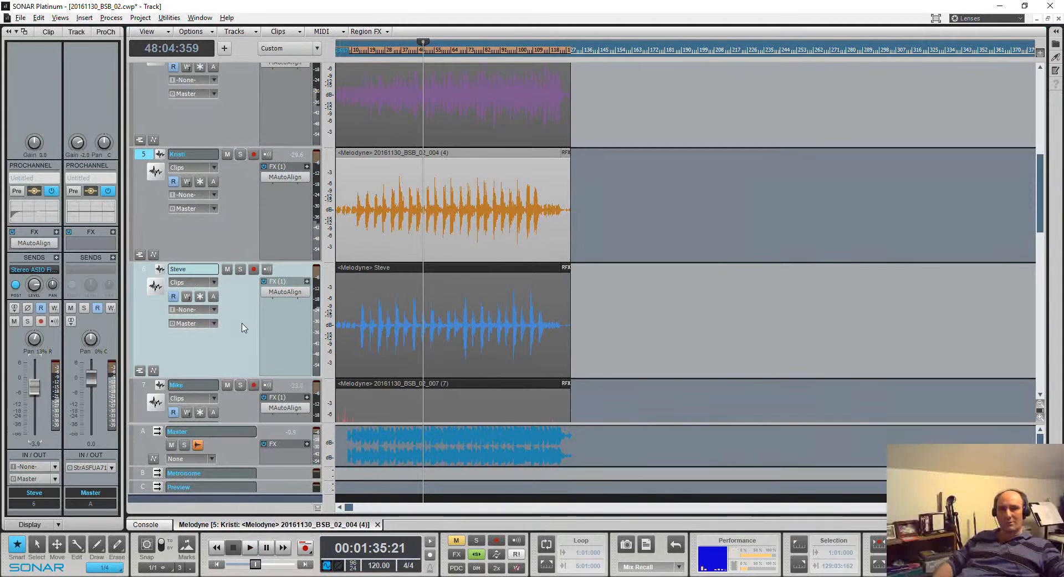
pyautogui.click(353, 239)
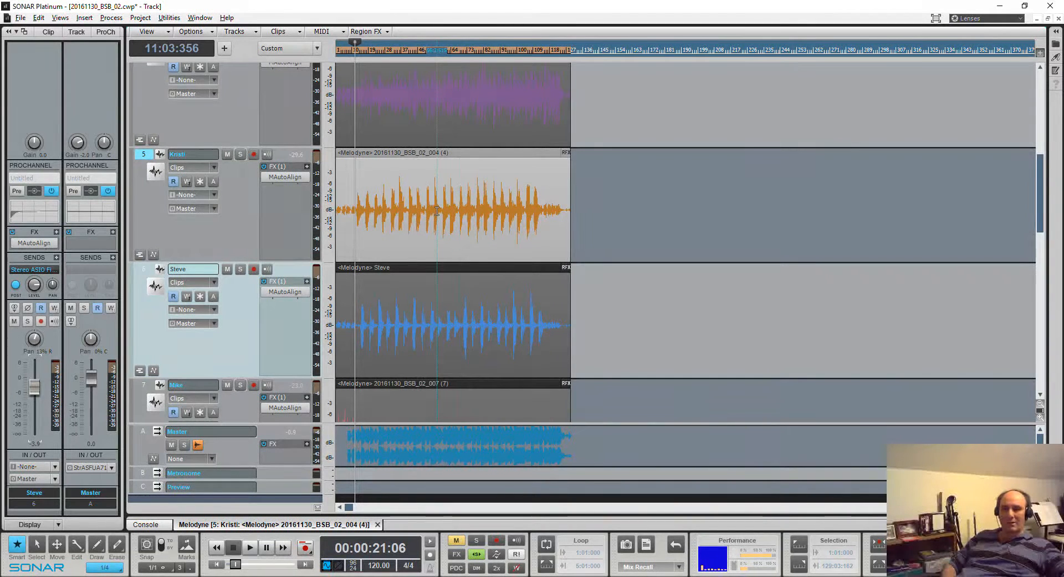
pyautogui.scroll(-3, 493, 176)
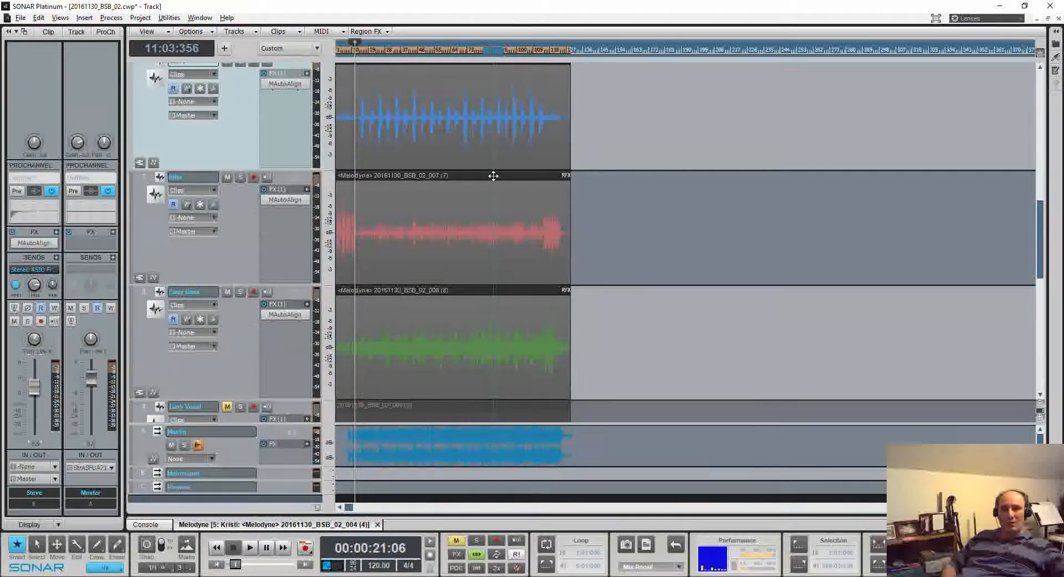
pyautogui.scroll(-3, 493, 175)
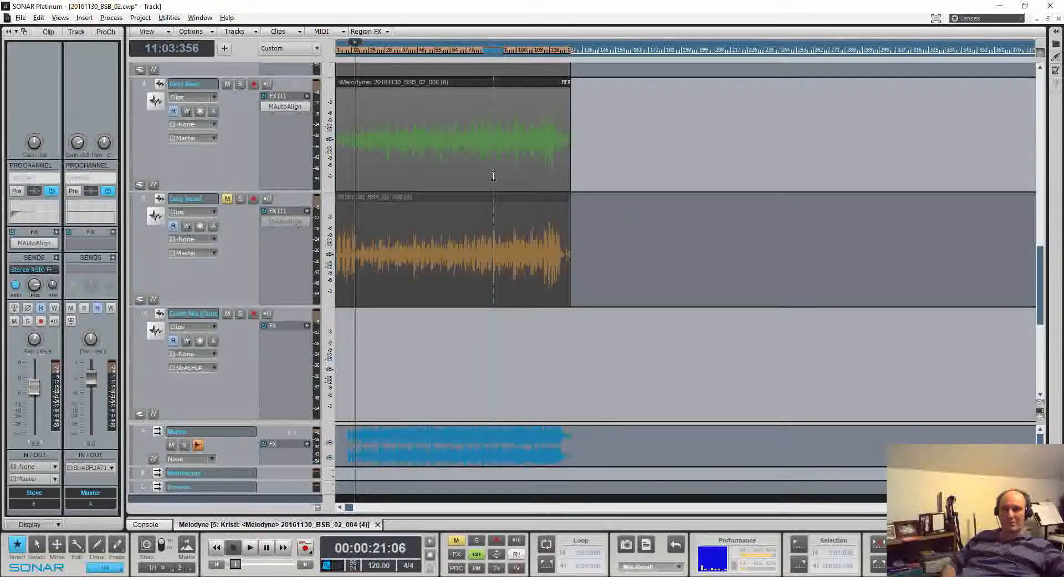
# Step: Play the end of the song from about measure 122 on the Tascam L track
pyautogui.scroll(5, 492, 176)
pyautogui.scroll(6, 493, 176)
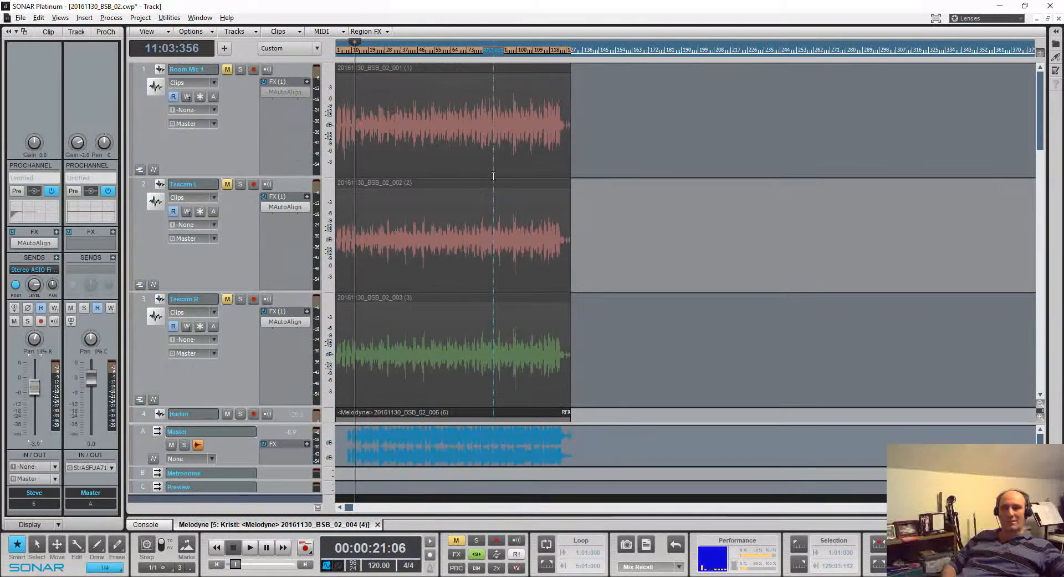
pyautogui.click(558, 258)
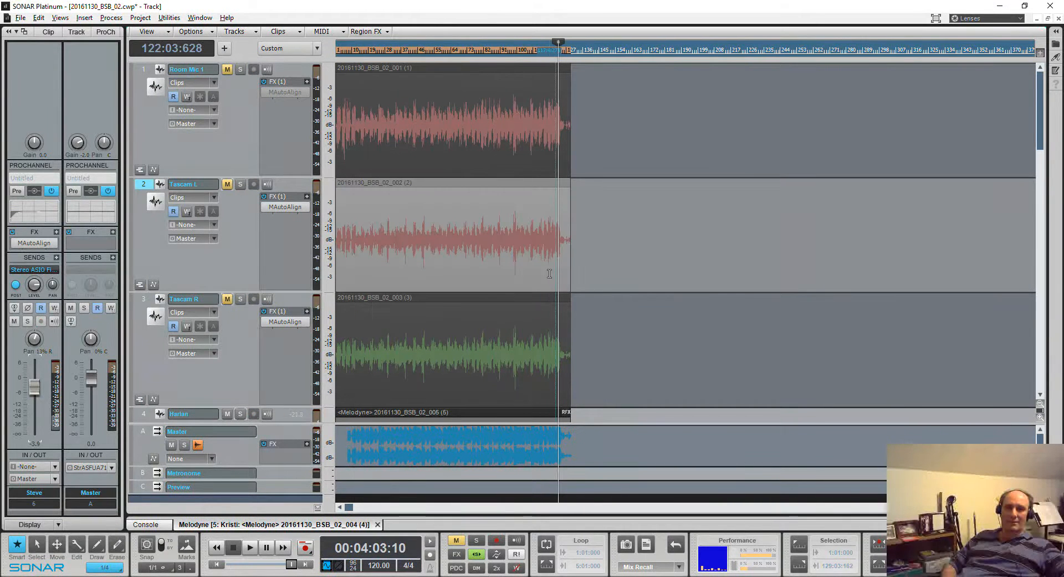
pyautogui.press('space')
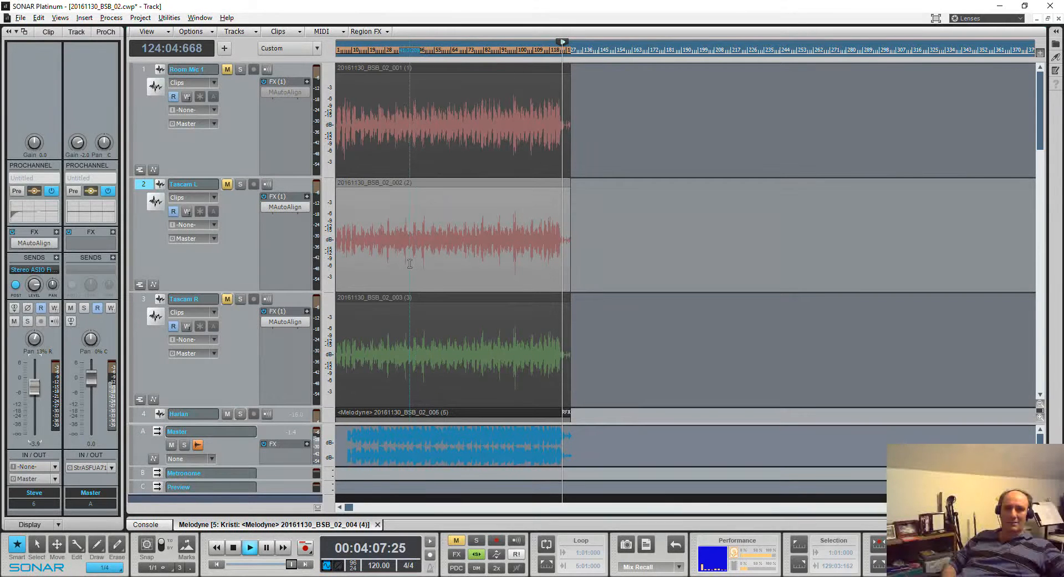
# Step: Unmute the Tascam R and Tascam L tracks, stop playback and move the playhead back to about measure 13
pyautogui.click(227, 300)
pyautogui.click(228, 184)
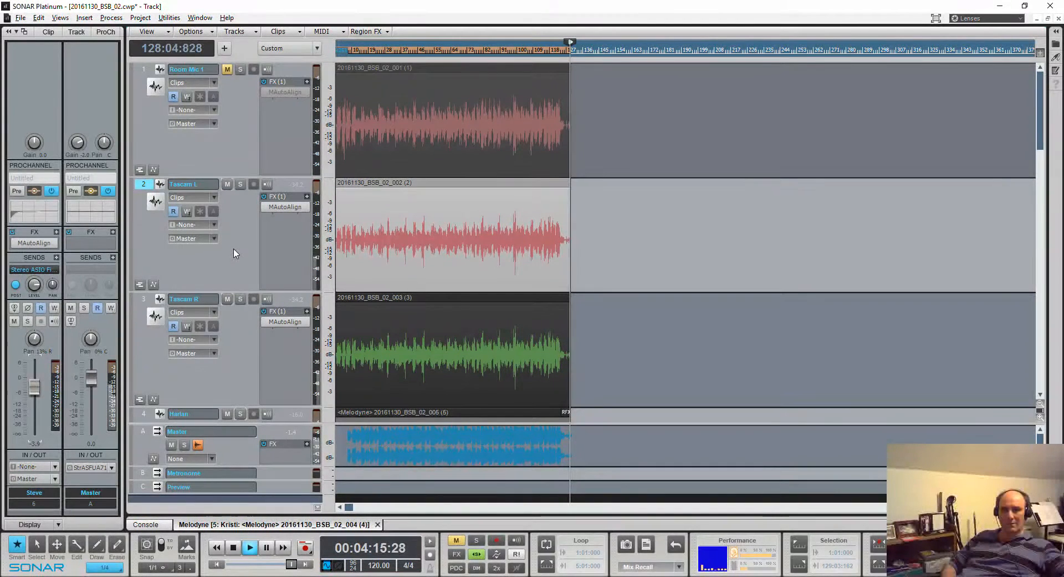
pyautogui.press('space')
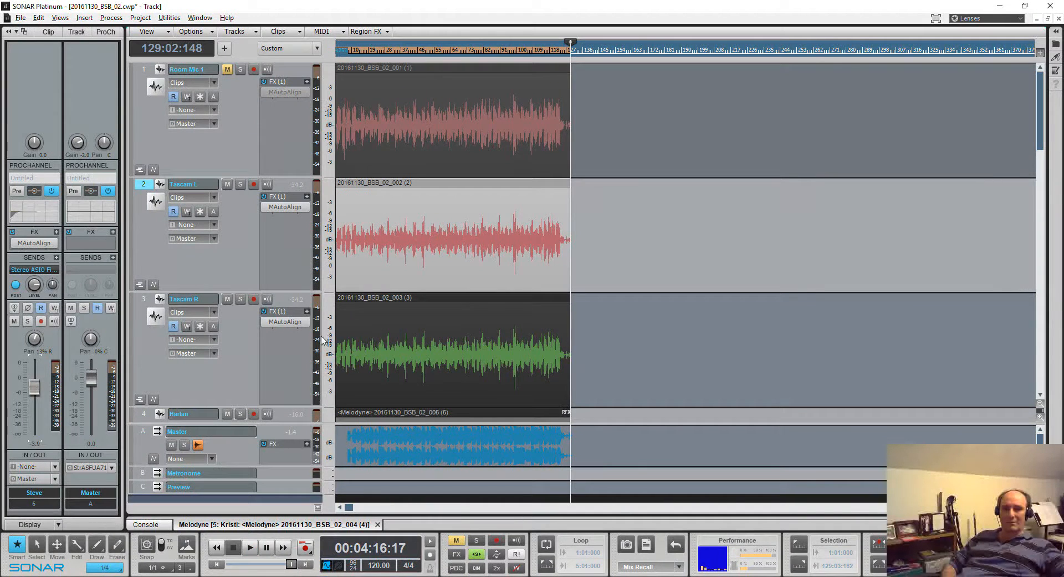
pyautogui.click(301, 369)
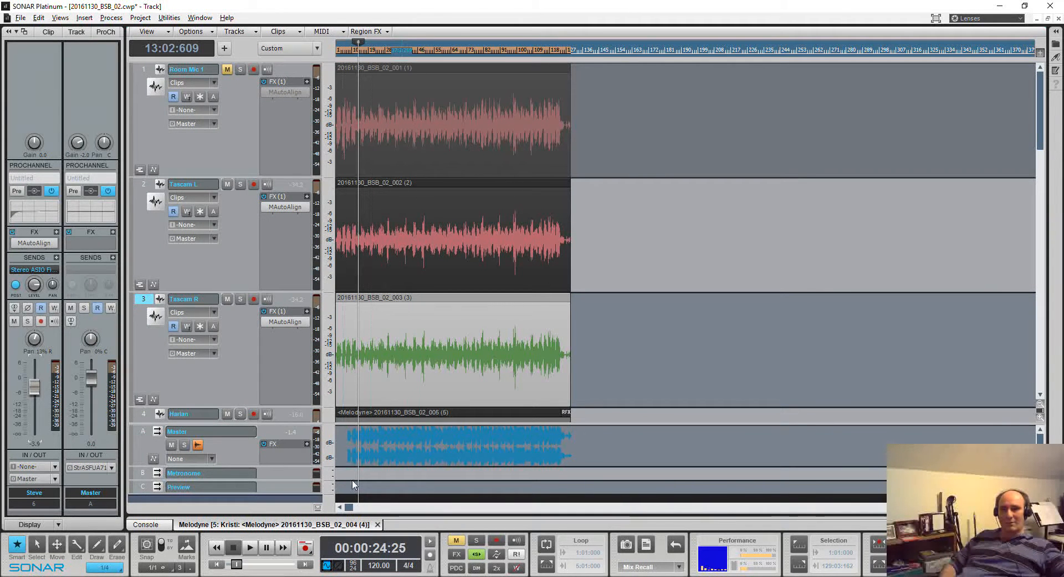
# Step: Open the Melodyne editor and compare the editable notes of the first four listed tracks one at a time
pyautogui.click(255, 526)
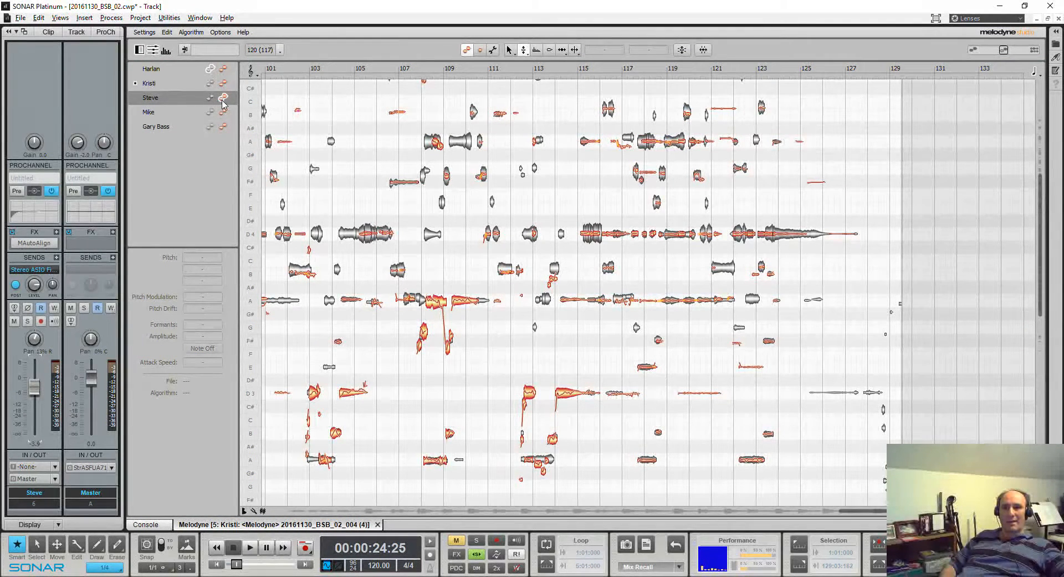
pyautogui.click(224, 69)
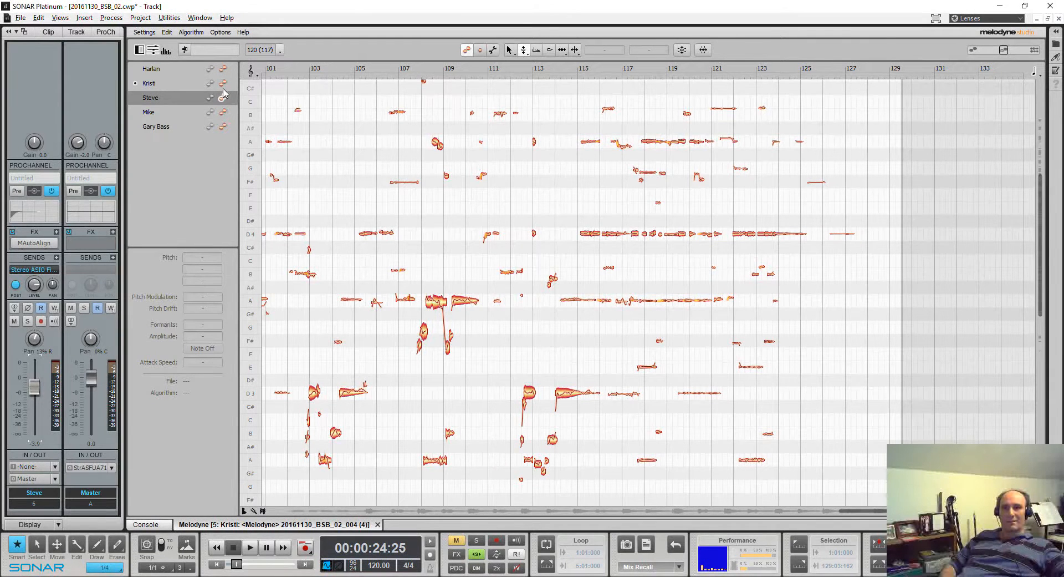
pyautogui.click(223, 83)
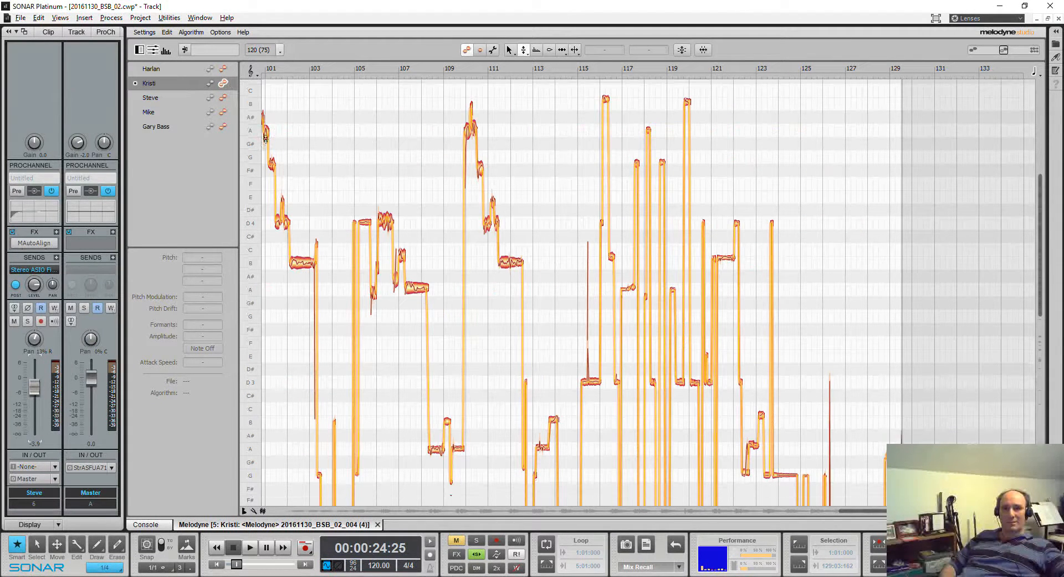
pyautogui.click(224, 69)
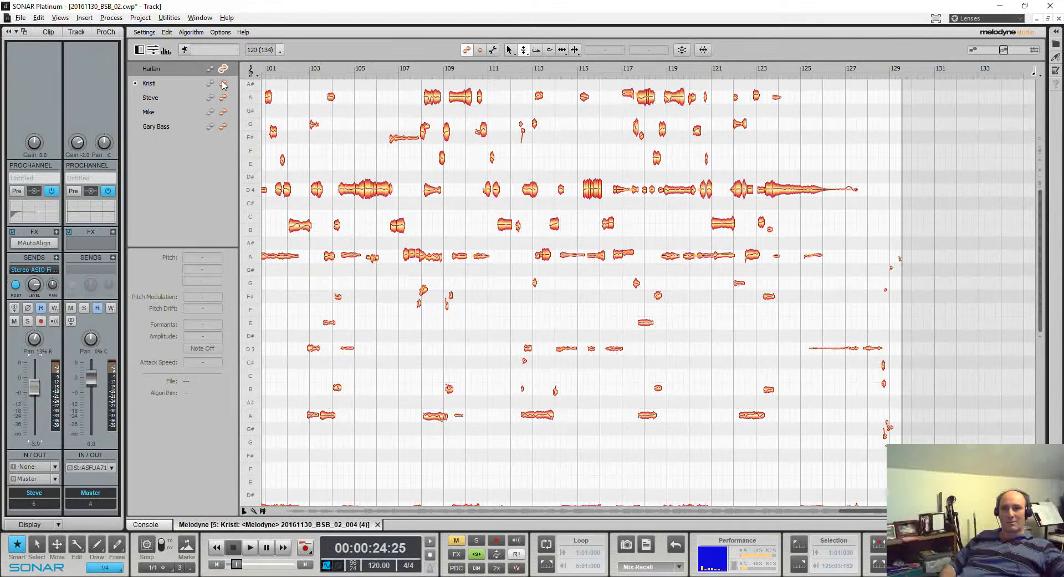
pyautogui.click(224, 98)
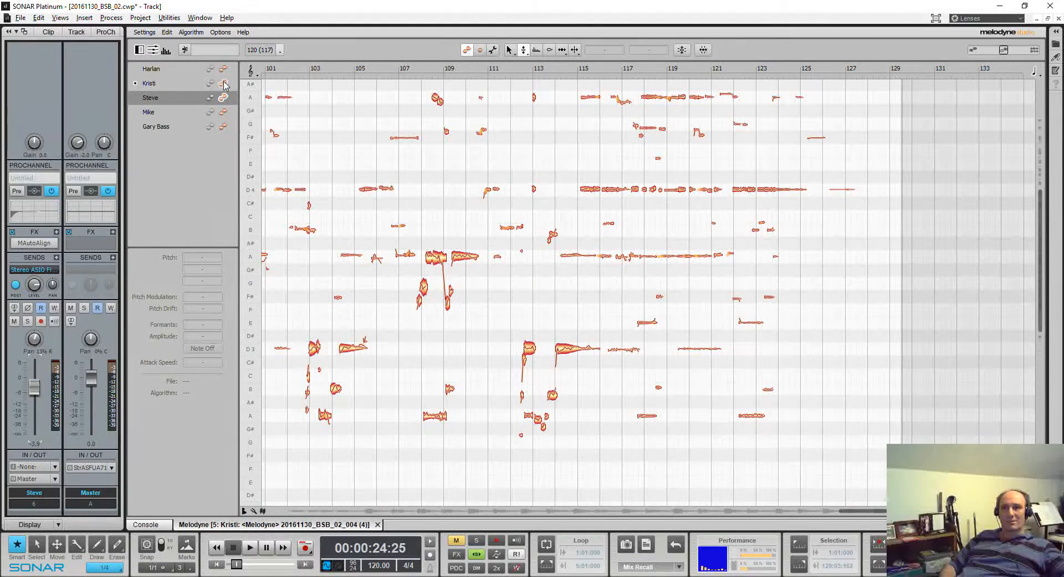
pyautogui.click(224, 83)
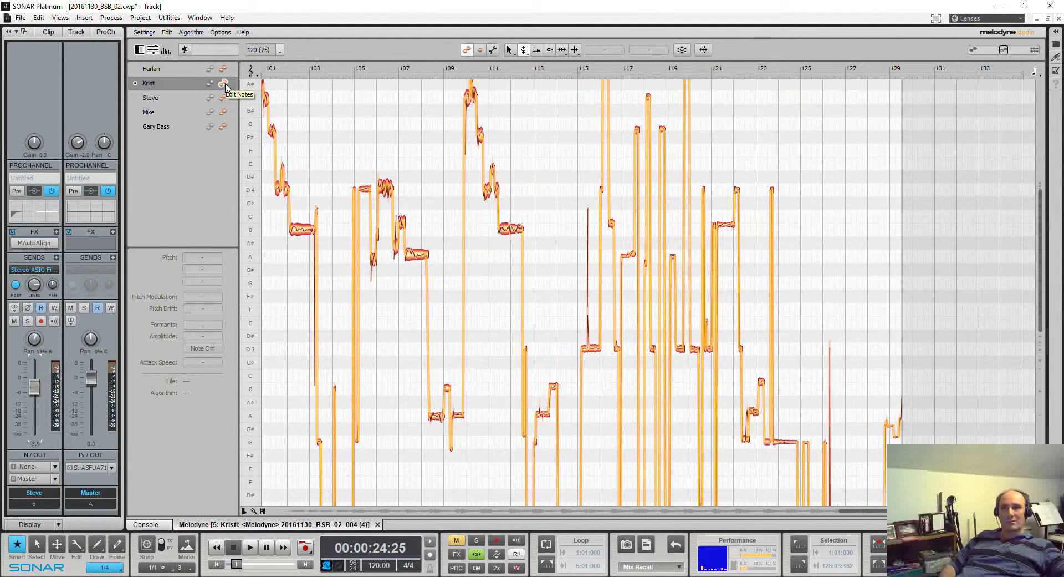
pyautogui.click(224, 113)
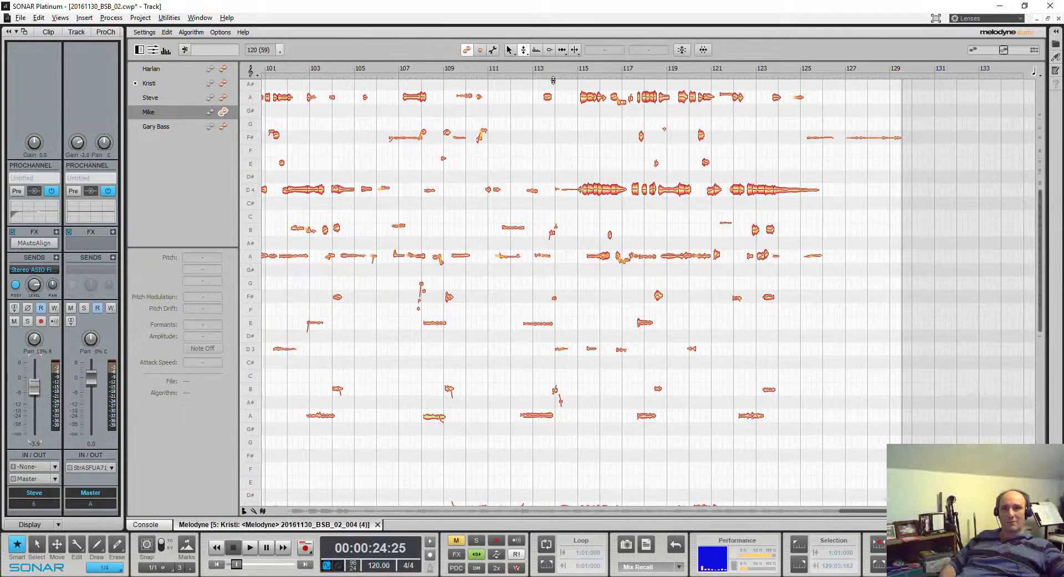
# Step: Play from about measure 115 in Melodyne while viewing the third track's notes, switch to the second track's and stop
pyautogui.click(581, 71)
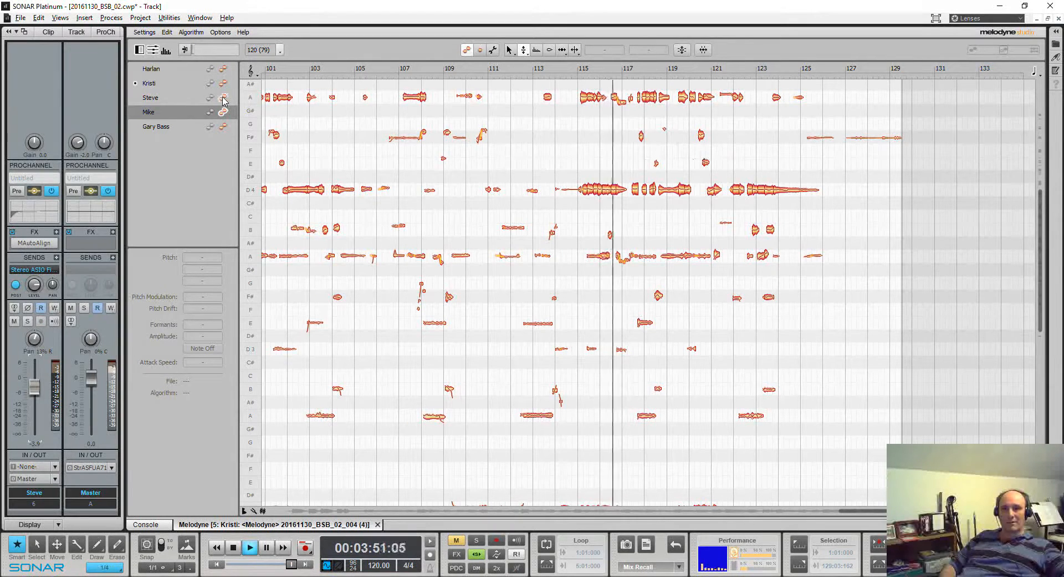
pyautogui.click(223, 98)
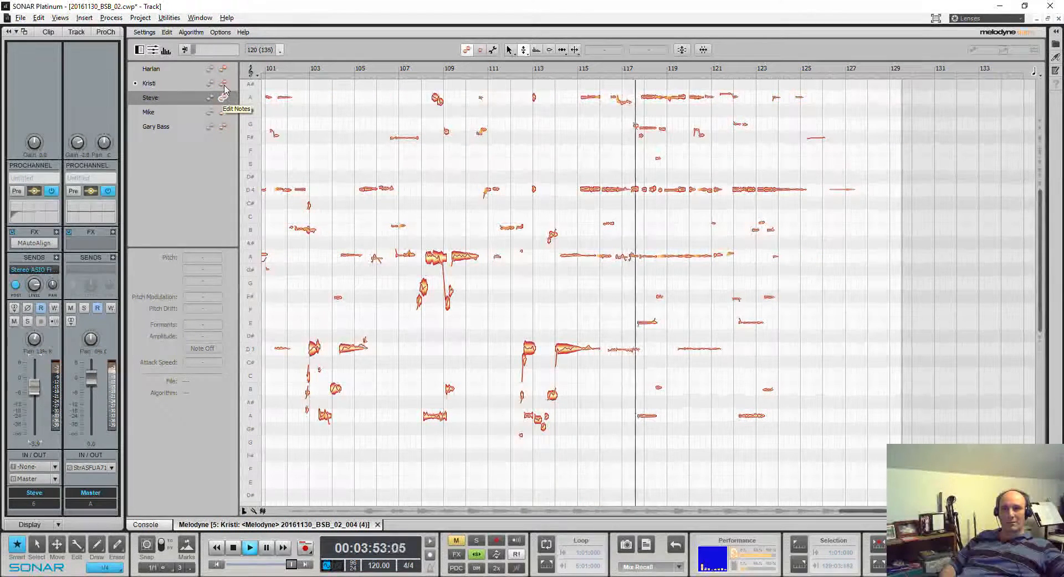
pyautogui.click(224, 83)
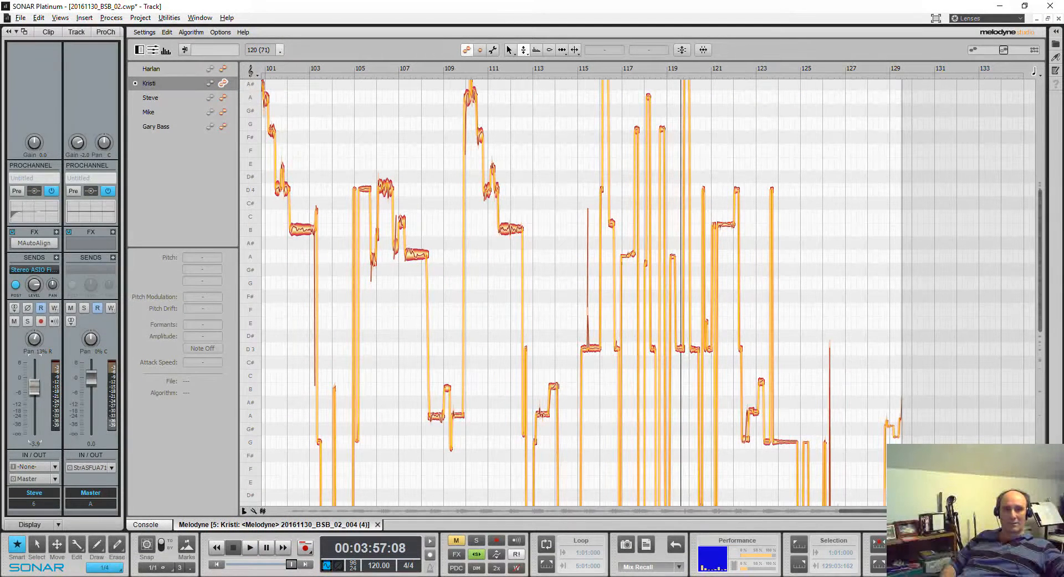
# Step: Play from about measure 12 with the first track's notes as reference, switch editing from the second to the third track and stop
pyautogui.moveTo(915, 511); pyautogui.dragTo(349, 516)
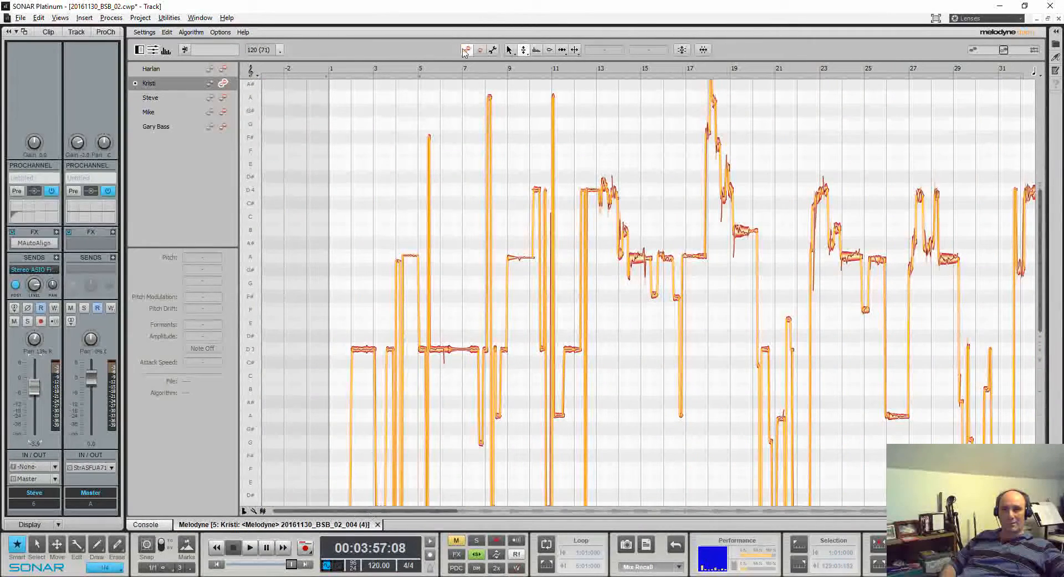
pyautogui.click(580, 76)
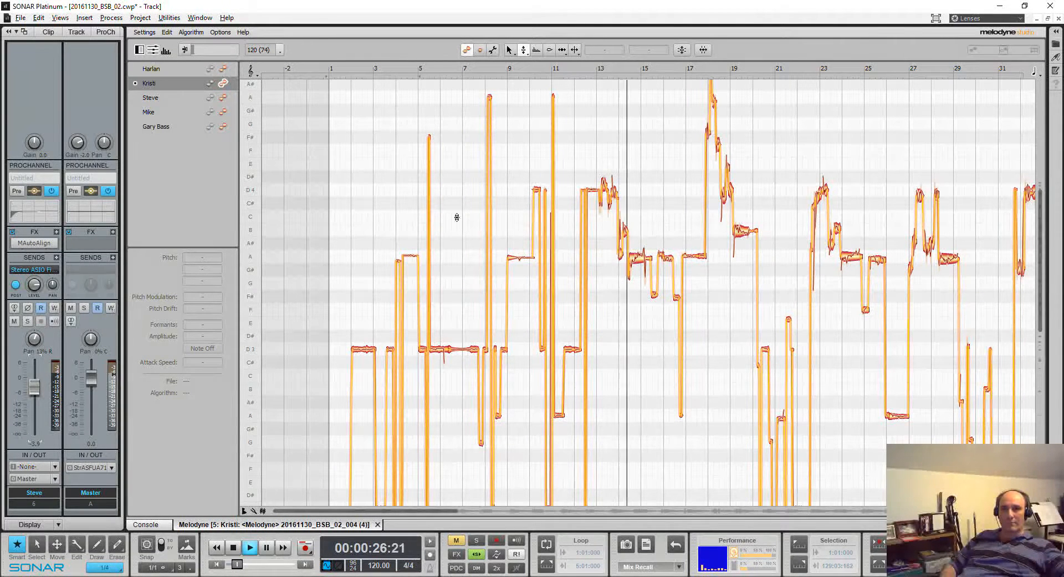
pyautogui.click(209, 69)
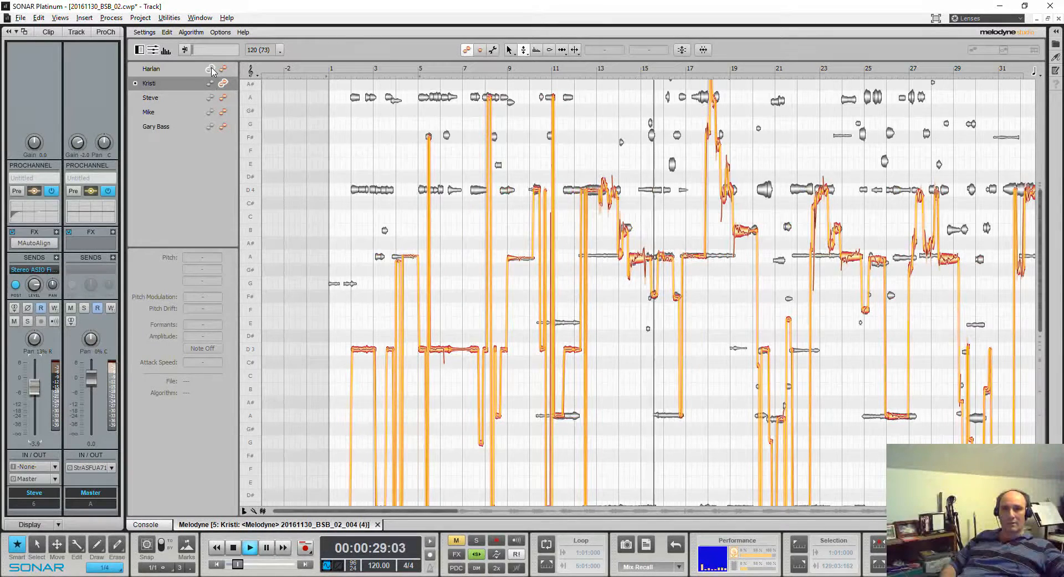
pyautogui.click(224, 98)
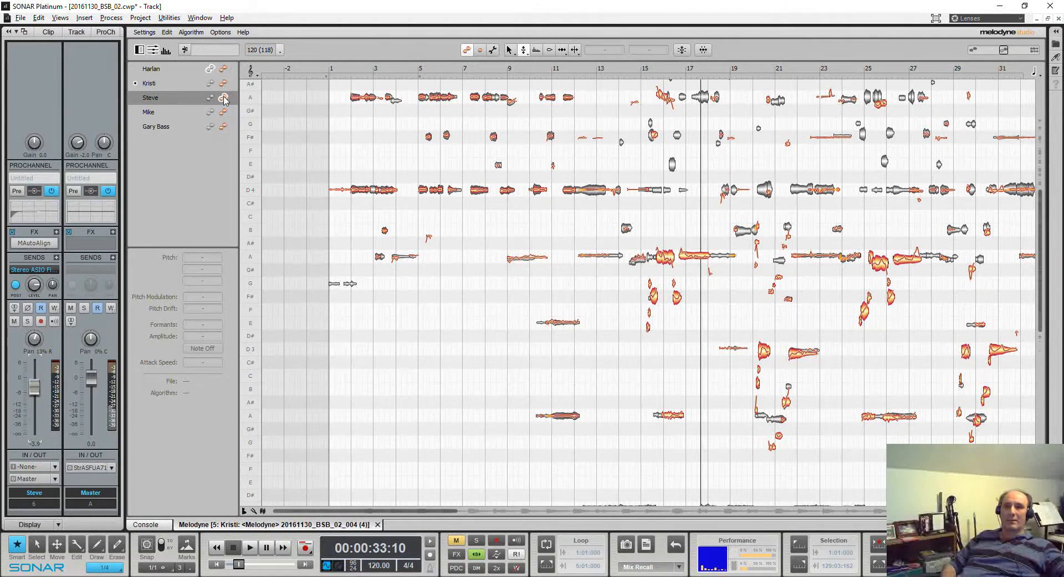
# Step: Compare the third and second tracks' notes against the first track's reference notes, ending with only the reference notes displayed
pyautogui.click(211, 69)
pyautogui.click(211, 70)
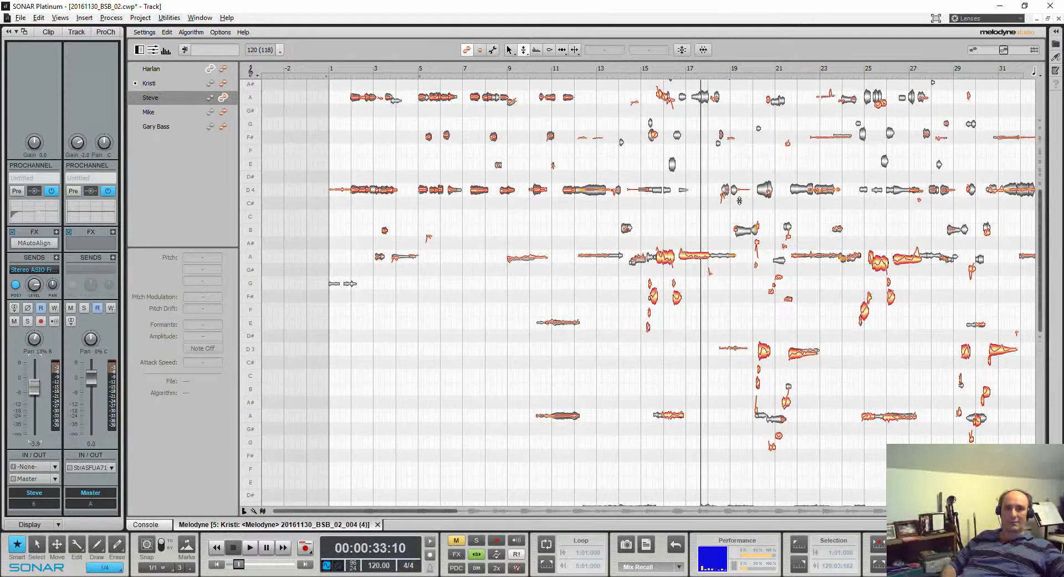
pyautogui.click(223, 83)
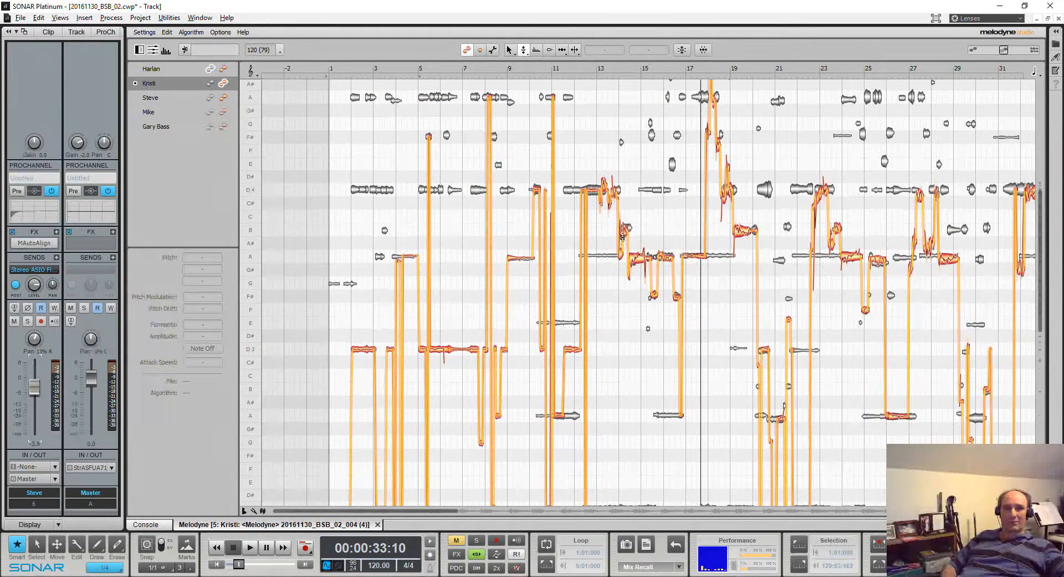
pyautogui.click(224, 84)
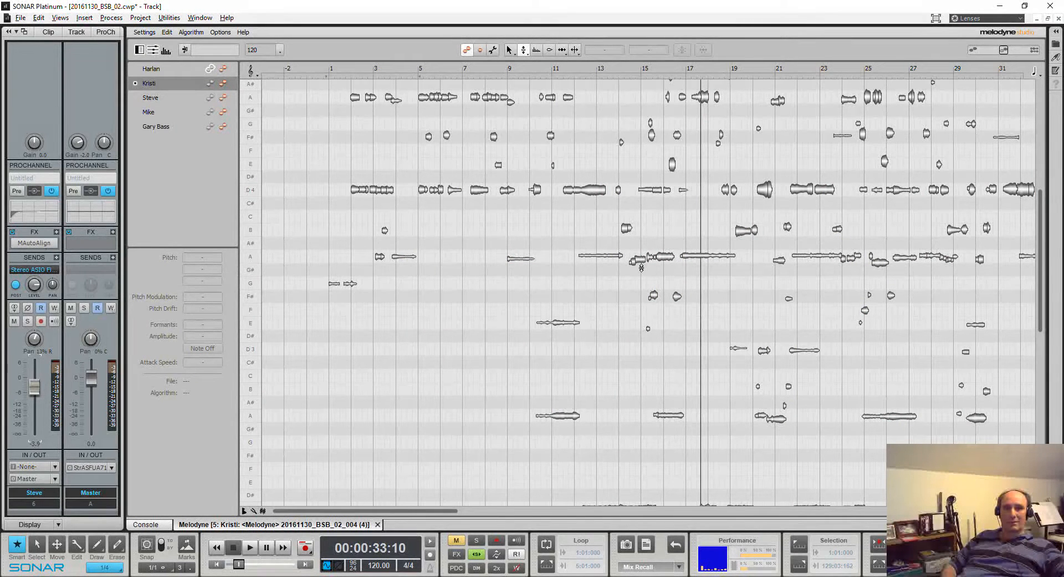
# Step: Make the first track's notes editable and inspect the pitch deviation of its A3 notes around measures 14 to 16
pyautogui.click(222, 69)
pyautogui.click(632, 262)
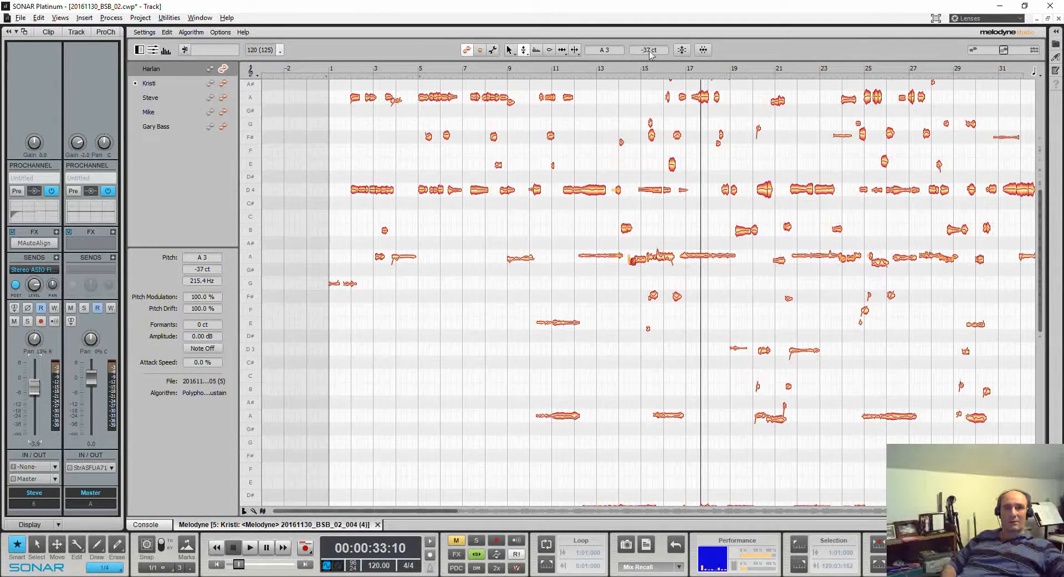
pyautogui.click(641, 258)
pyautogui.click(670, 256)
# Step: Return the first track's notes to reference, make the second track's notes editable and inspect the pitch of its notes around measure 15
pyautogui.click(210, 70)
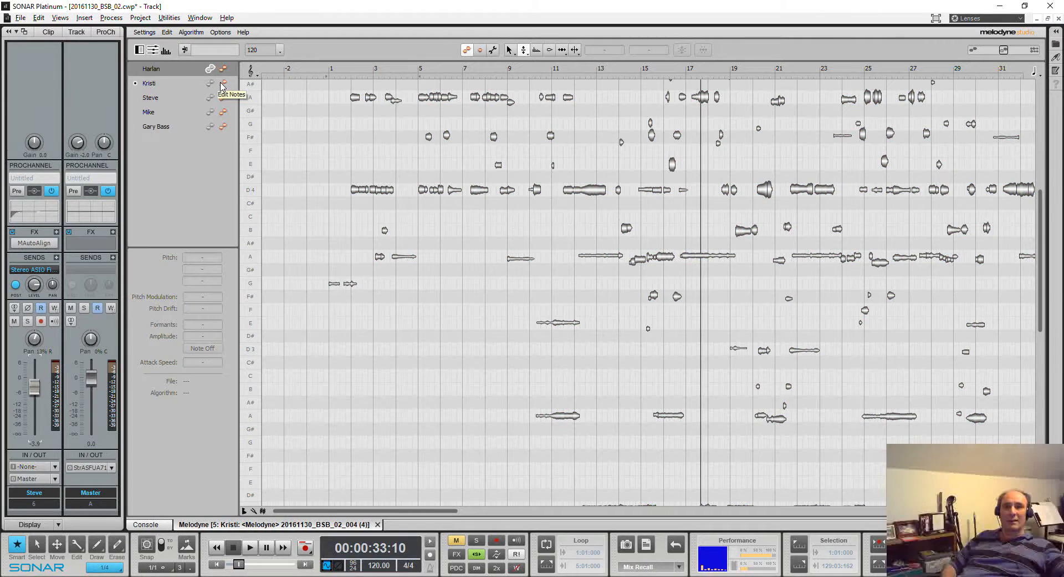
pyautogui.click(223, 84)
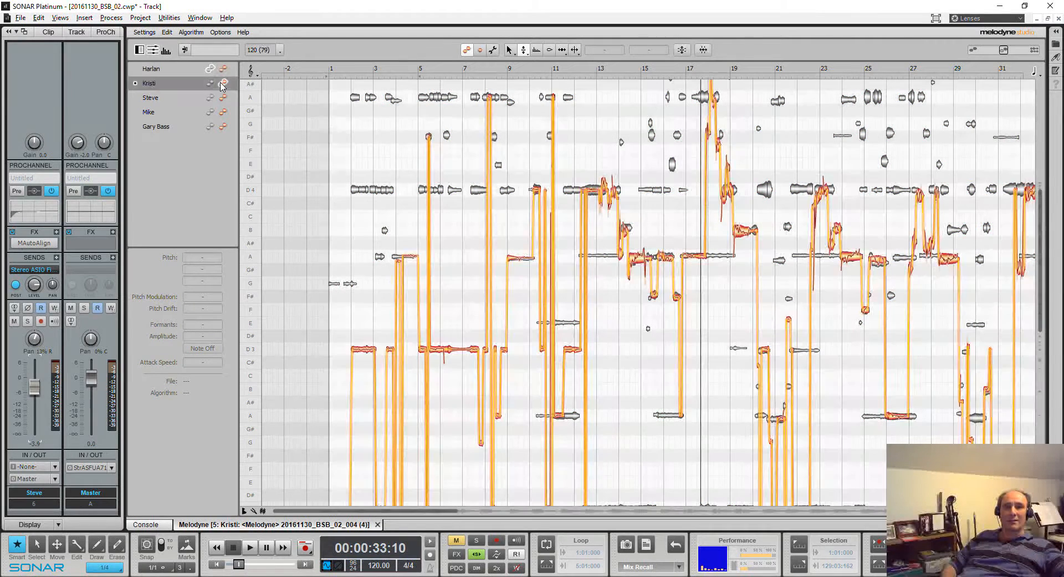
pyautogui.click(636, 258)
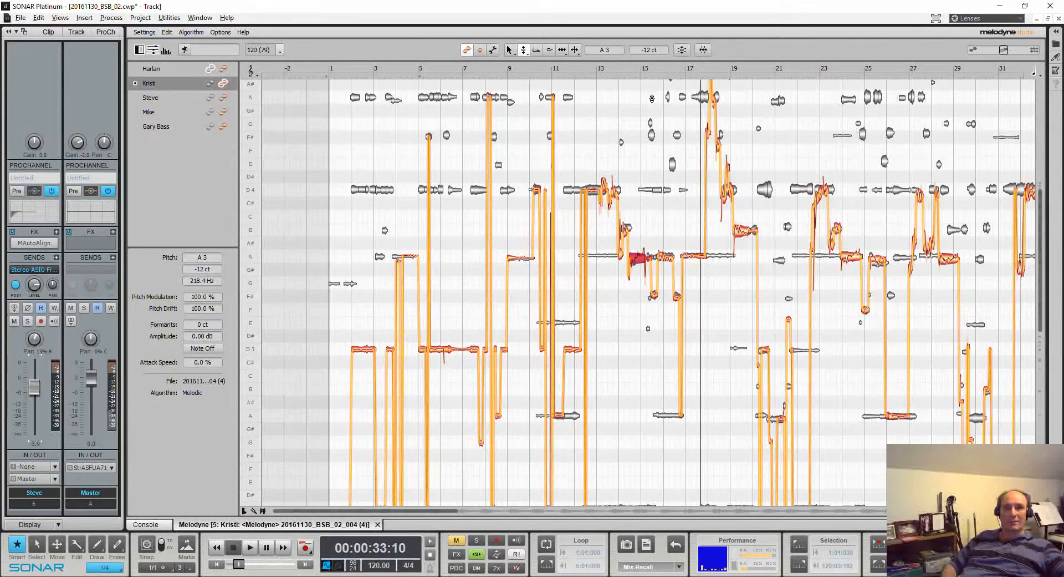
pyautogui.click(667, 259)
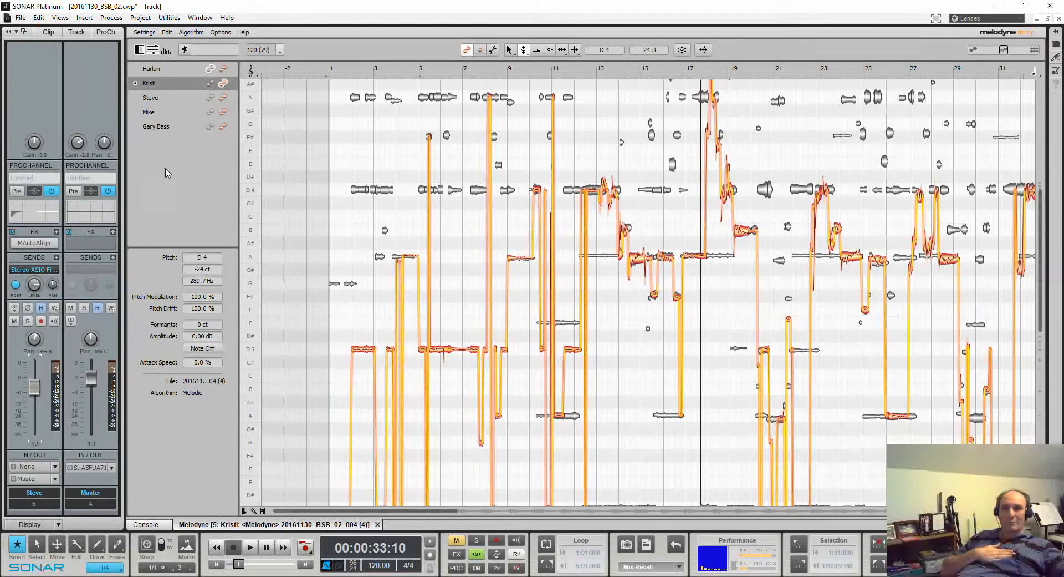
# Step: Add the fourth track's reference notes, hide the second track's notes and compare the fourth and first tracks' reference notes
pyautogui.click(223, 84)
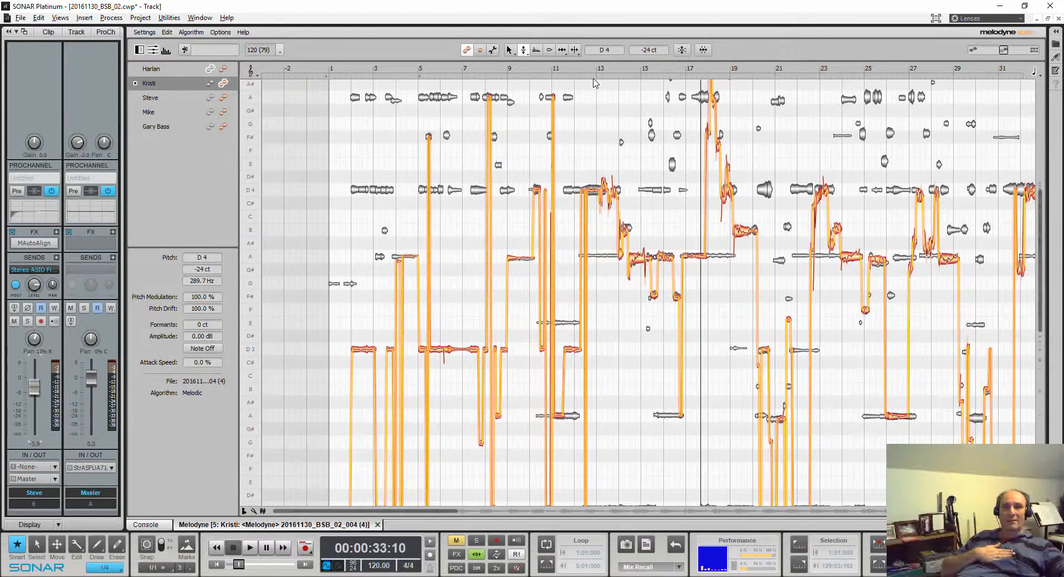
pyautogui.click(211, 112)
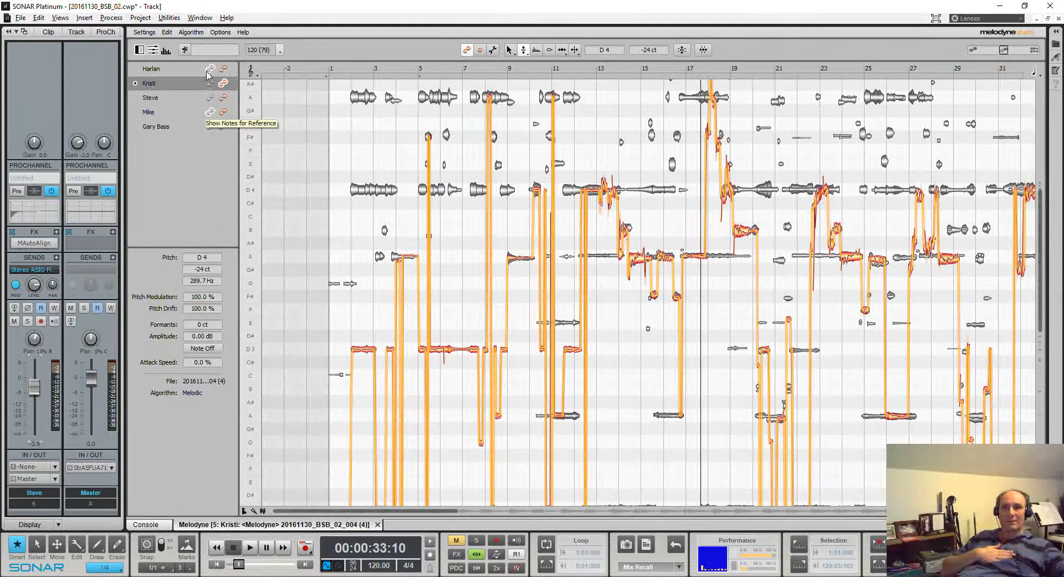
pyautogui.click(223, 82)
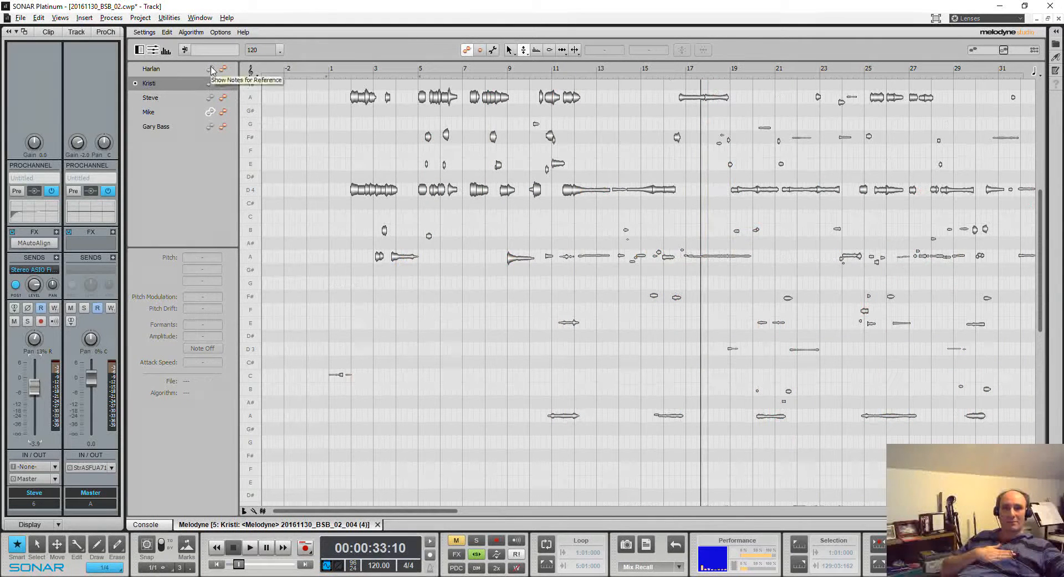
pyautogui.click(210, 112)
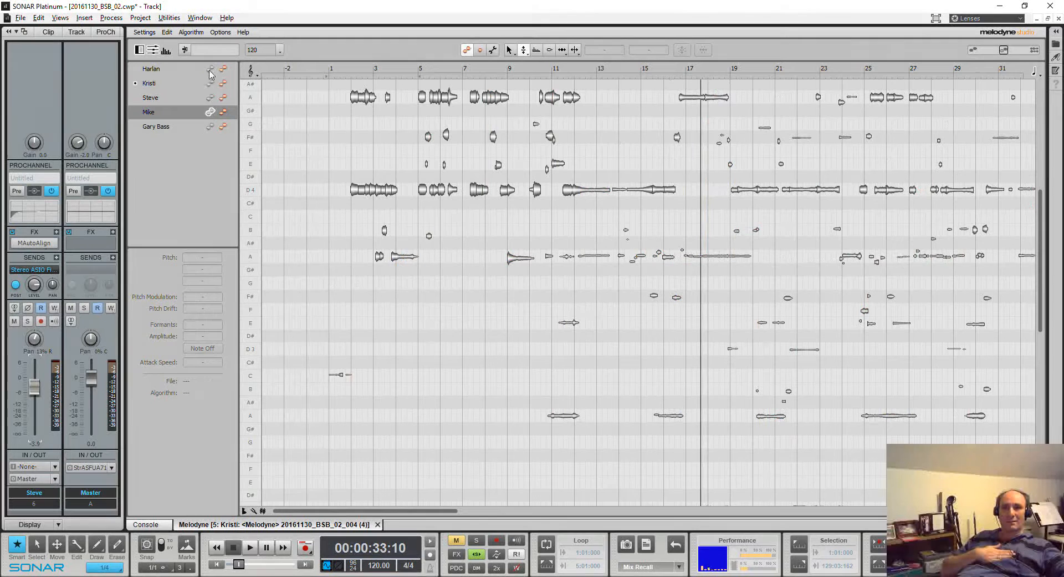
pyautogui.click(210, 68)
pyautogui.click(211, 112)
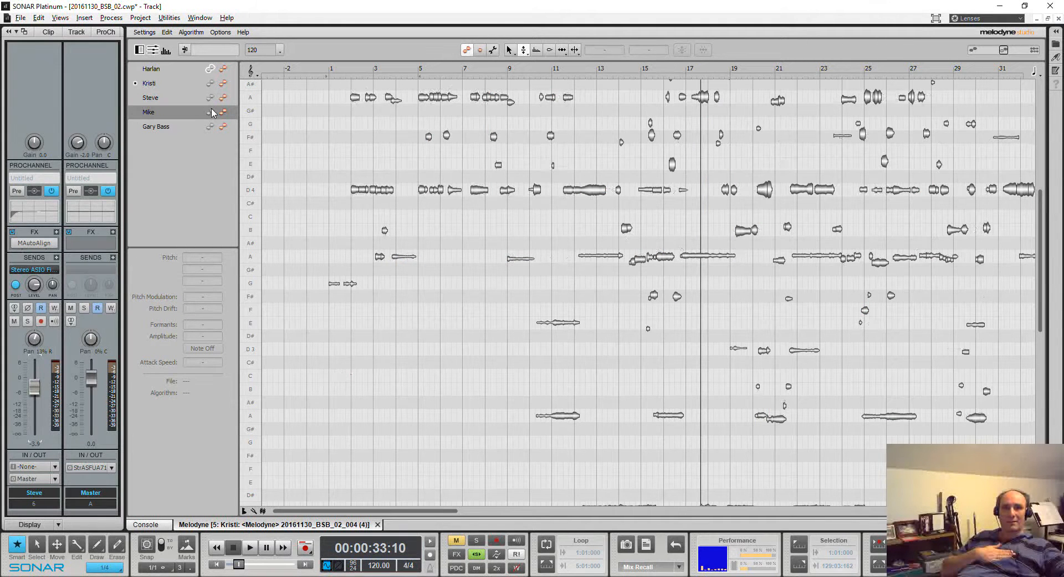
# Step: Make the third track's notes editable with the first and fourth tracks' notes displayed as reference
pyautogui.click(224, 83)
pyautogui.click(223, 98)
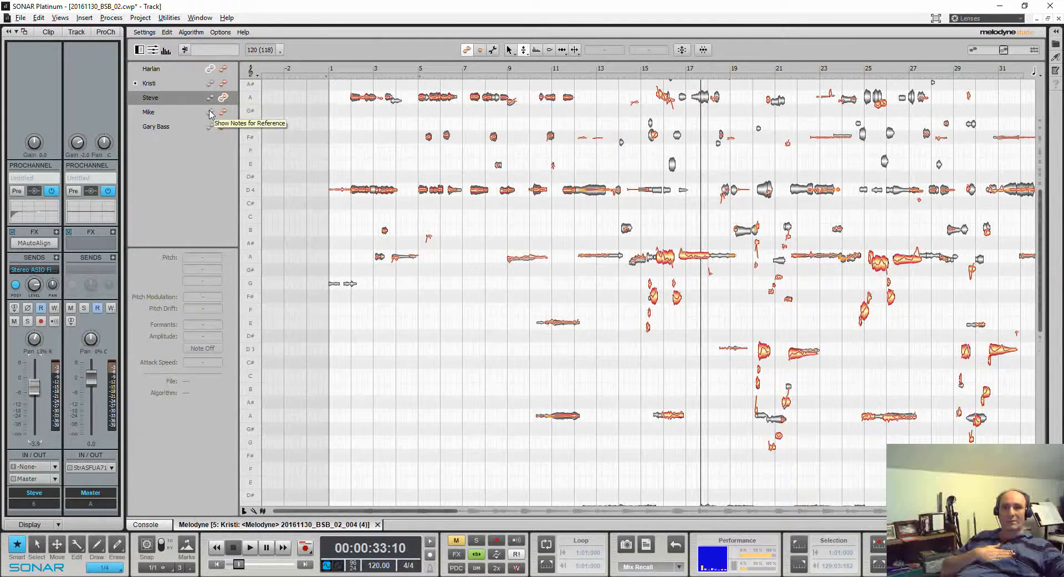
pyautogui.click(210, 112)
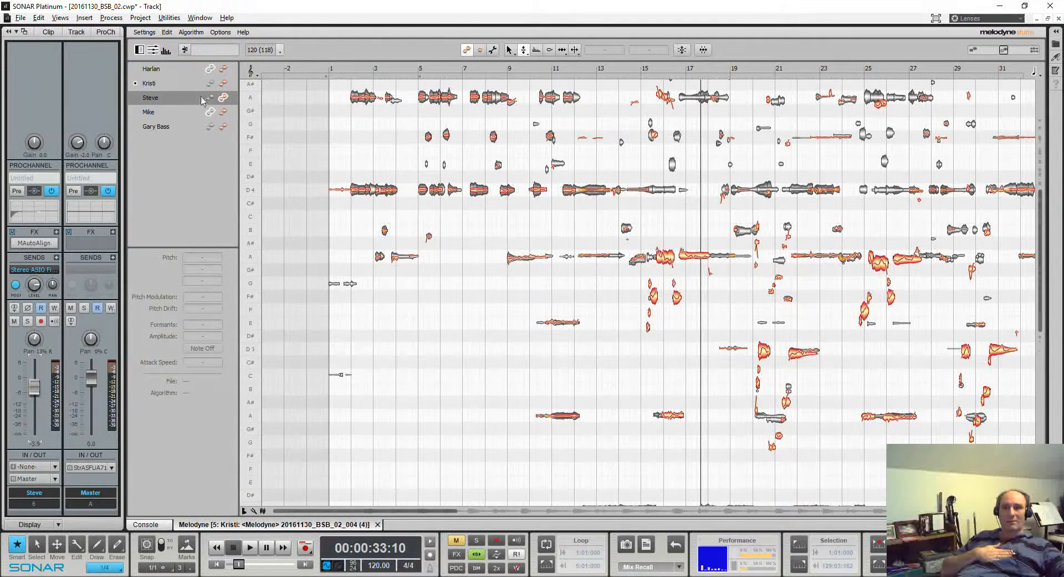
# Step: Show the bass track's notes as reference and compare them with the third track's notes across the low and high pitch ranges
pyautogui.click(209, 127)
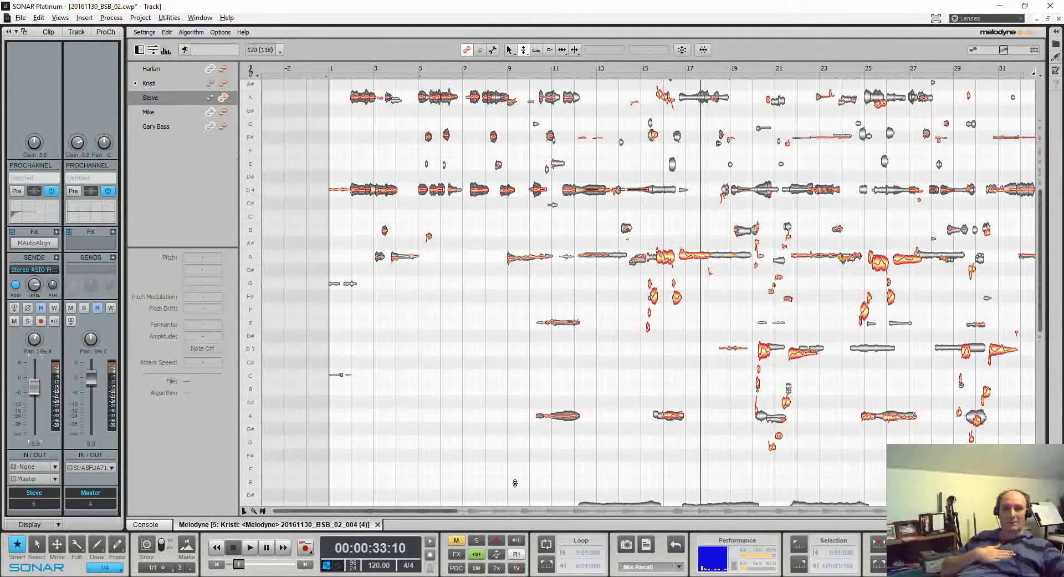
pyautogui.scroll(-3, 698, 483)
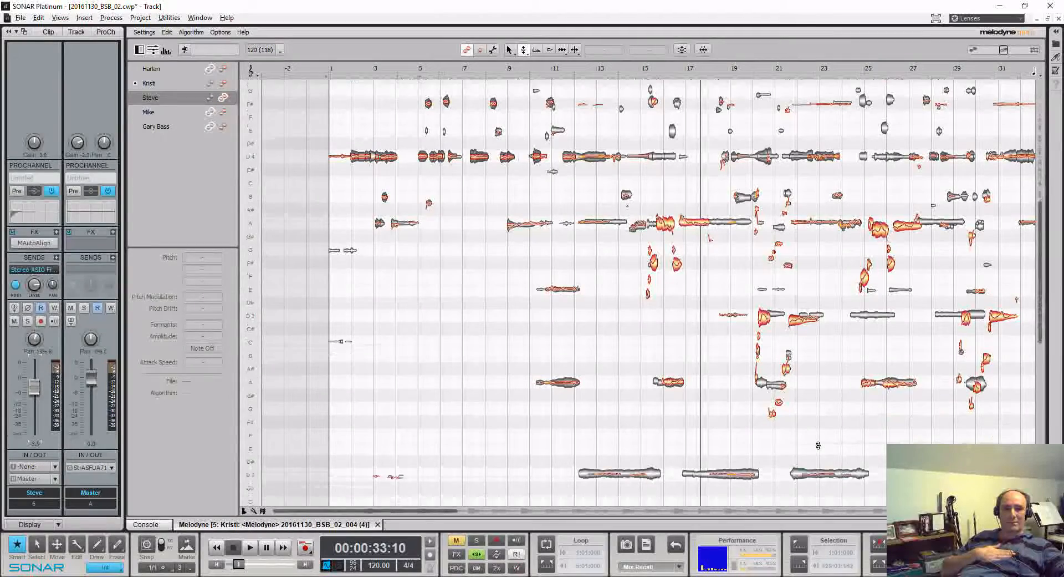
pyautogui.scroll(5, 596, 417)
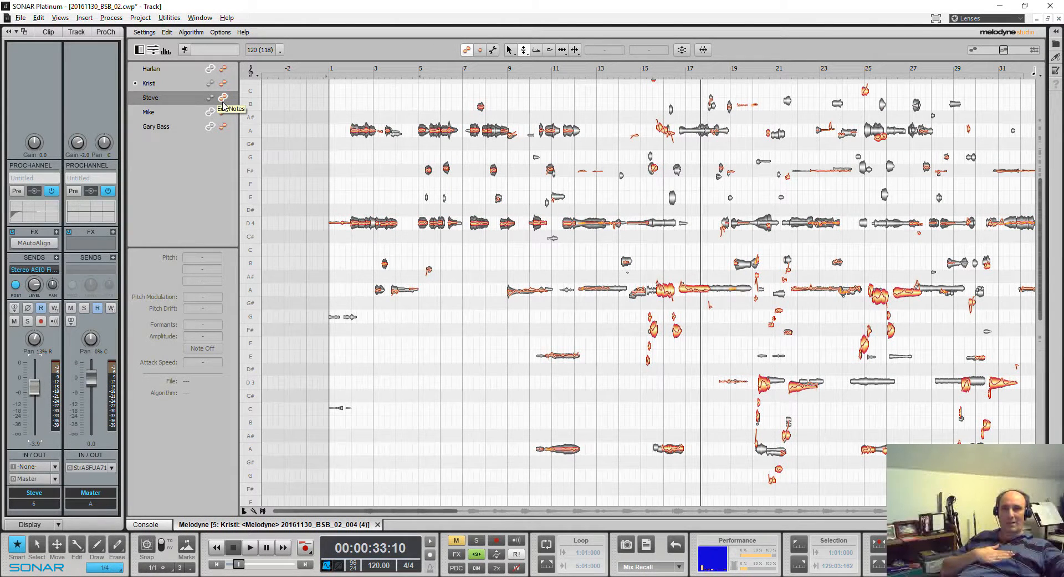
# Step: Compare the second and third tracks' editable notes, and hide the fourth track's reference notes
pyautogui.click(223, 83)
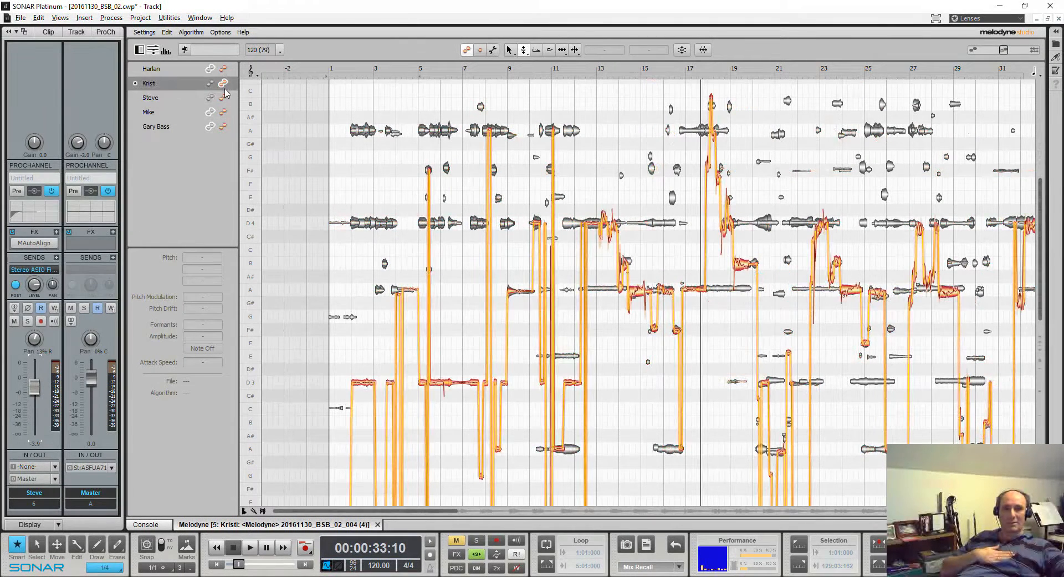
pyautogui.click(224, 98)
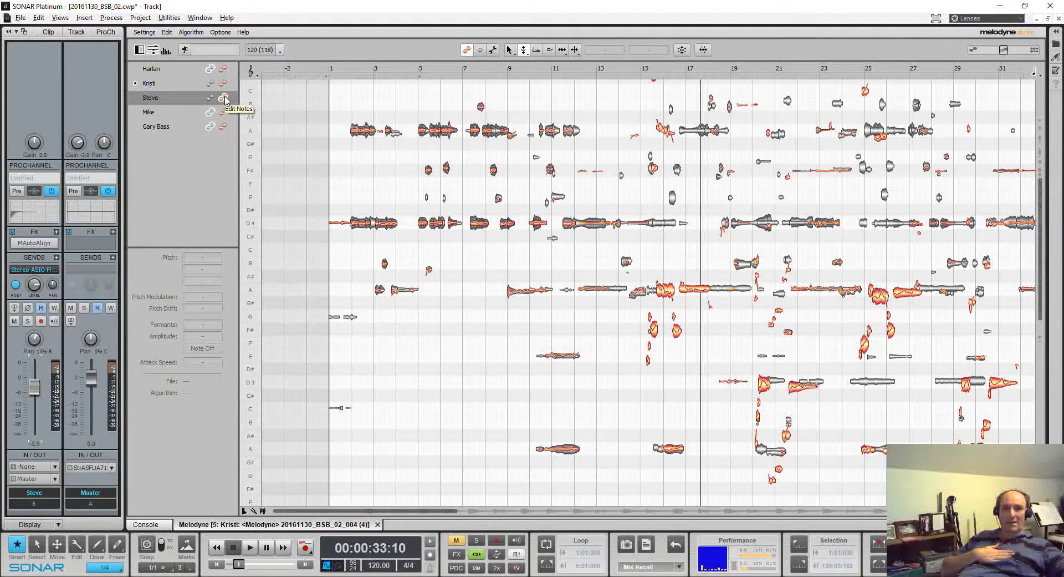
pyautogui.click(211, 127)
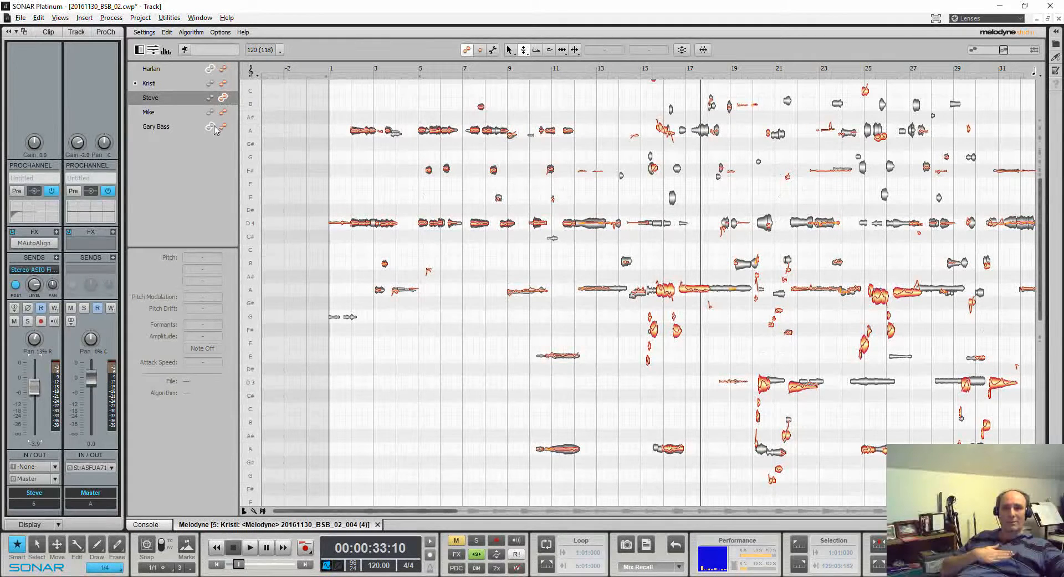
# Step: Play the song from about measure 16, alternating the editable notes between the second and third tracks through measure 30
pyautogui.click(668, 70)
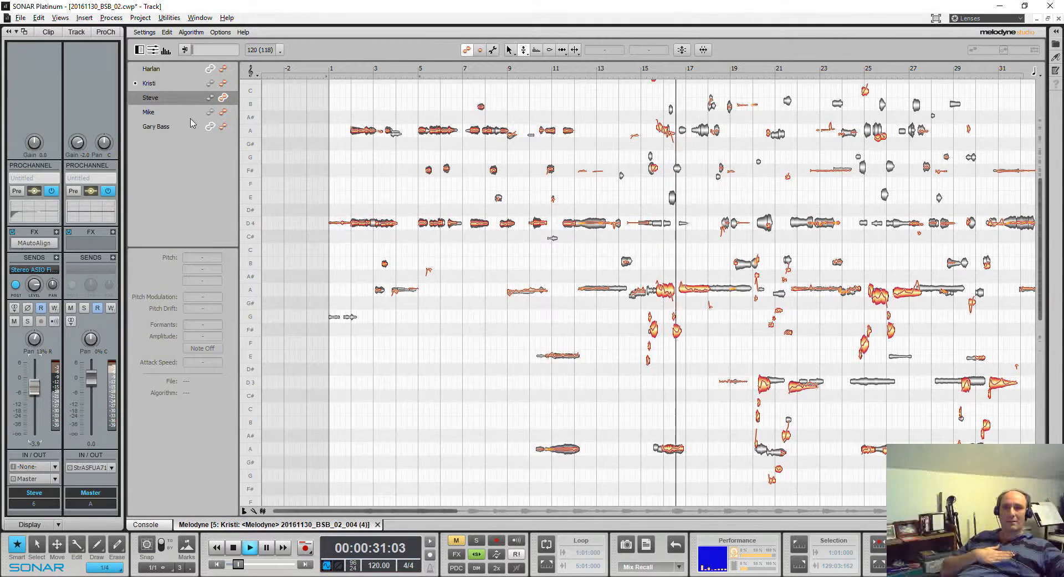
pyautogui.click(223, 83)
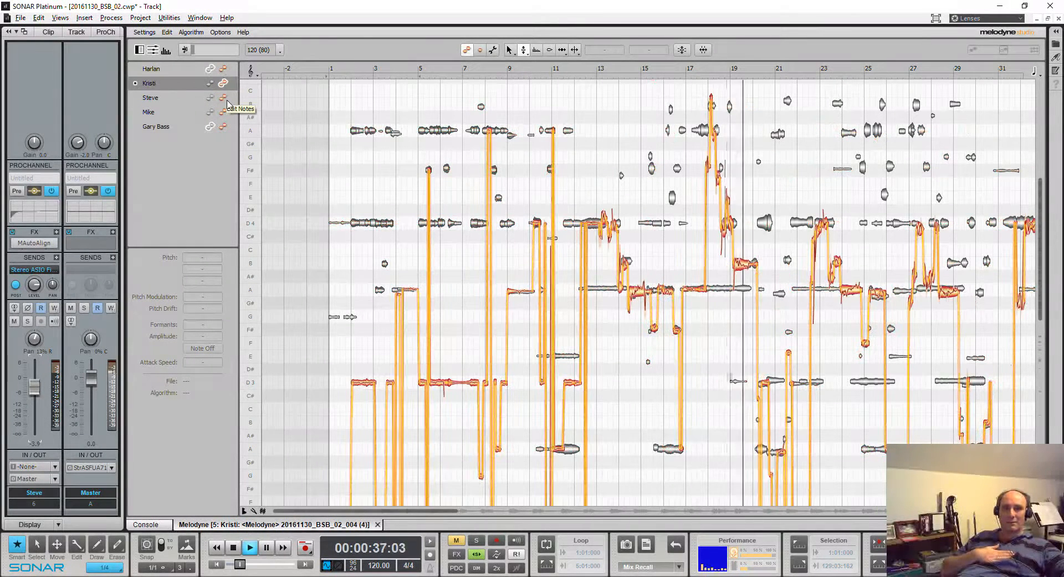
pyautogui.click(224, 98)
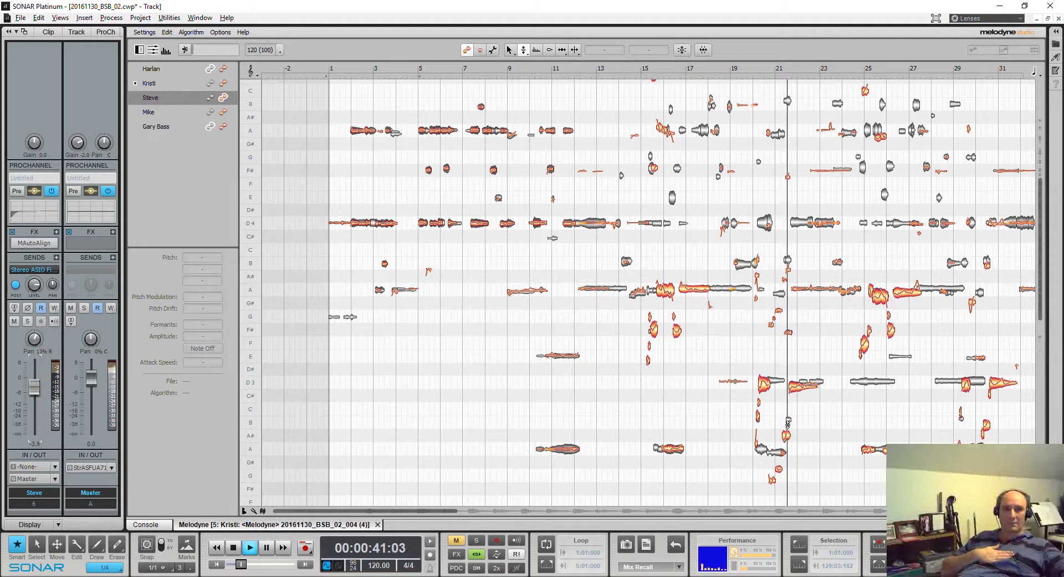
pyautogui.click(223, 84)
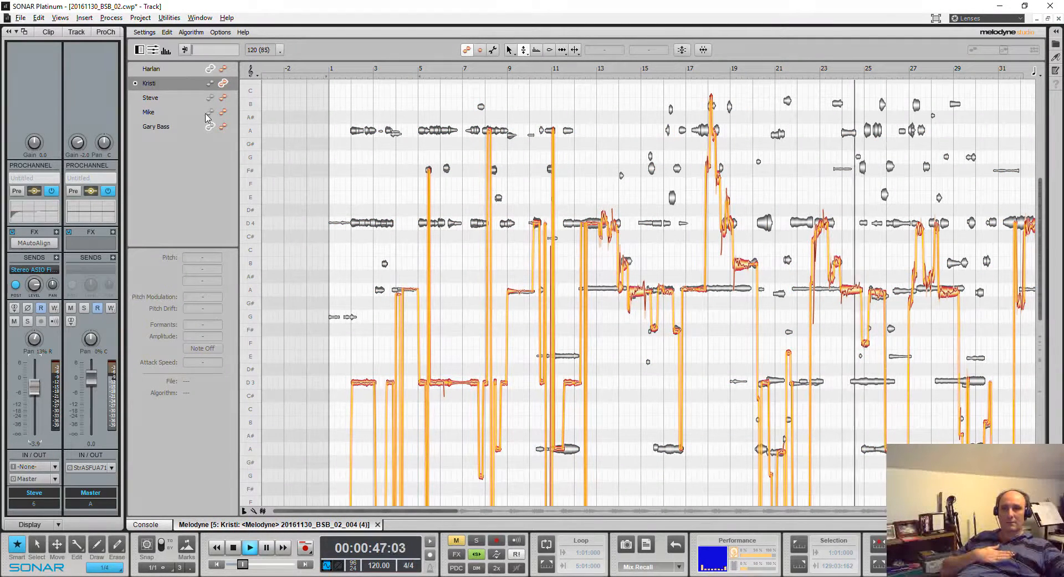
pyautogui.click(223, 97)
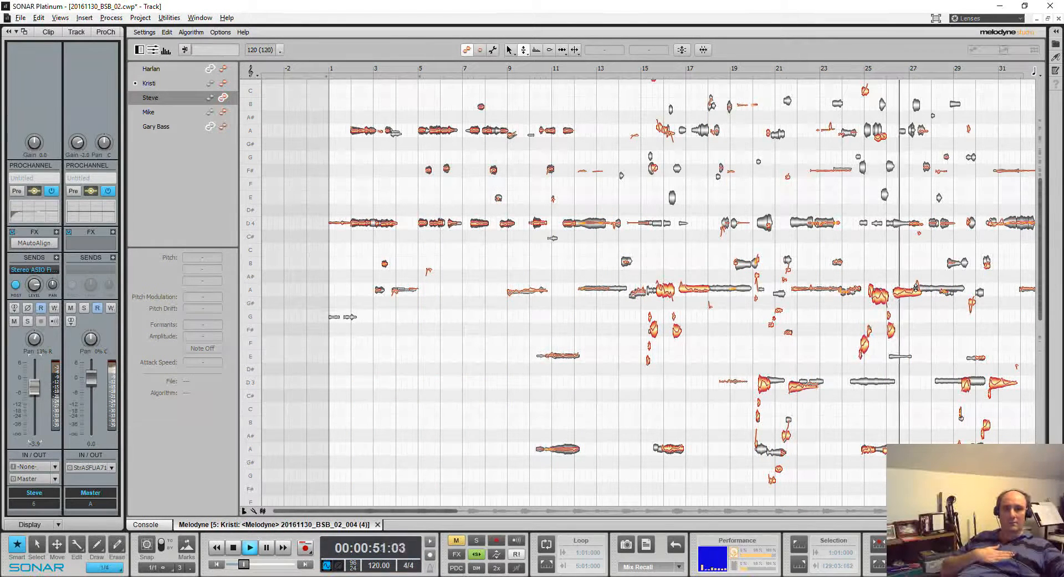
pyautogui.click(223, 82)
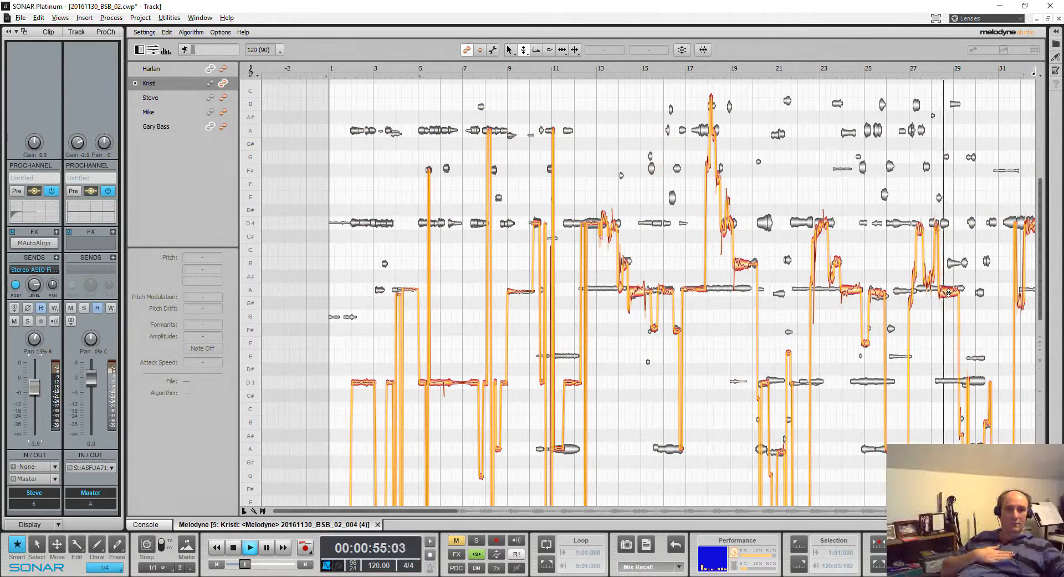
pyautogui.click(223, 98)
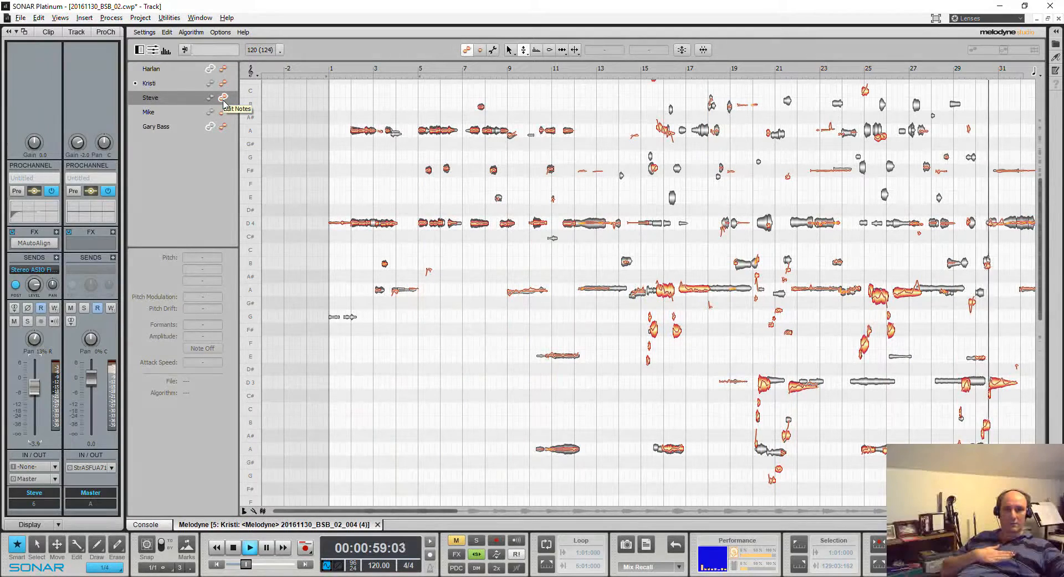
# Step: Keep switching note editing between the second and third tracks during playback of measures 31 to 44 to compare their pitch
pyautogui.click(224, 83)
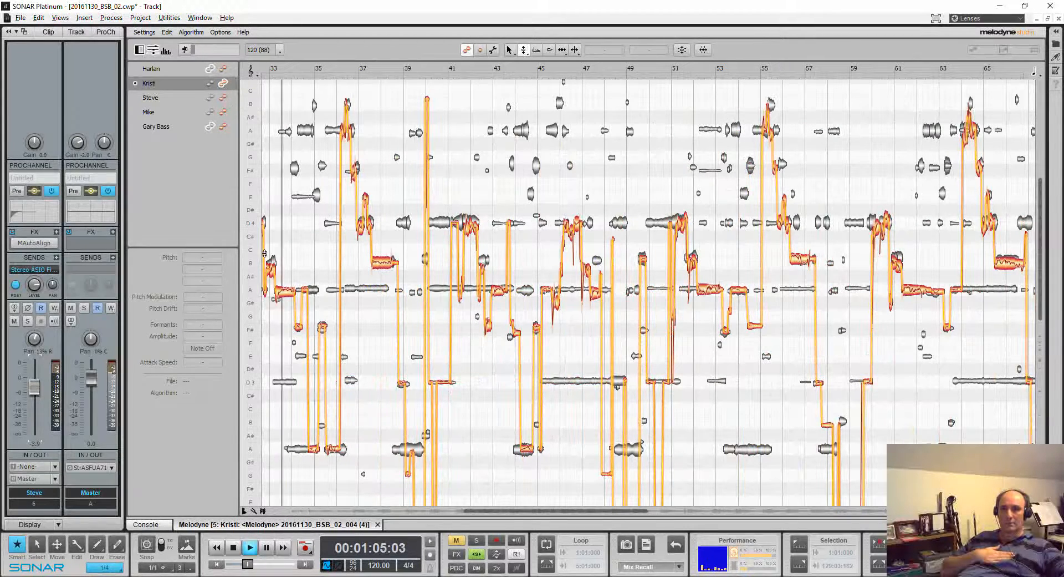
pyautogui.click(223, 98)
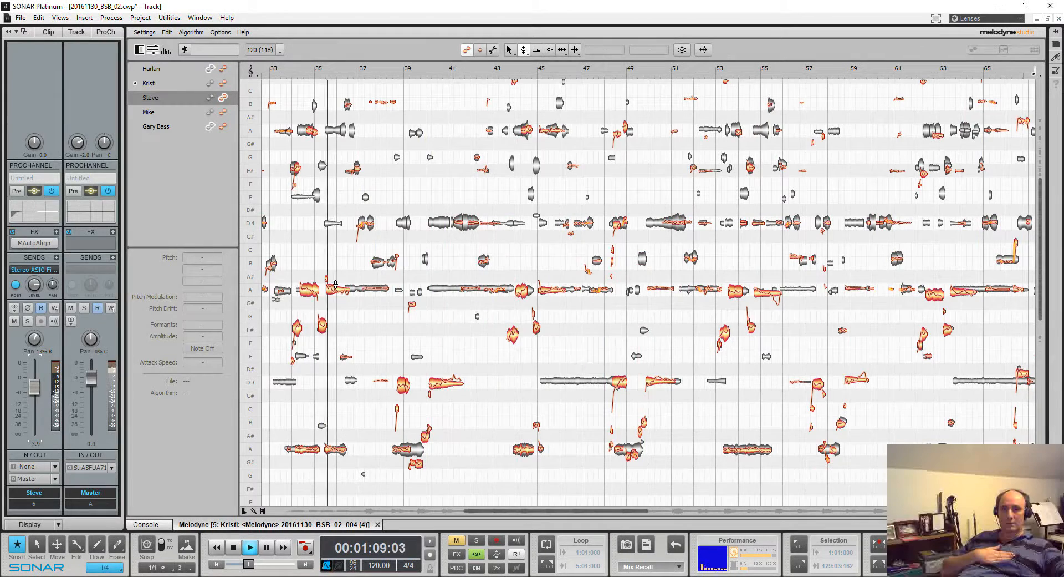
pyautogui.click(224, 83)
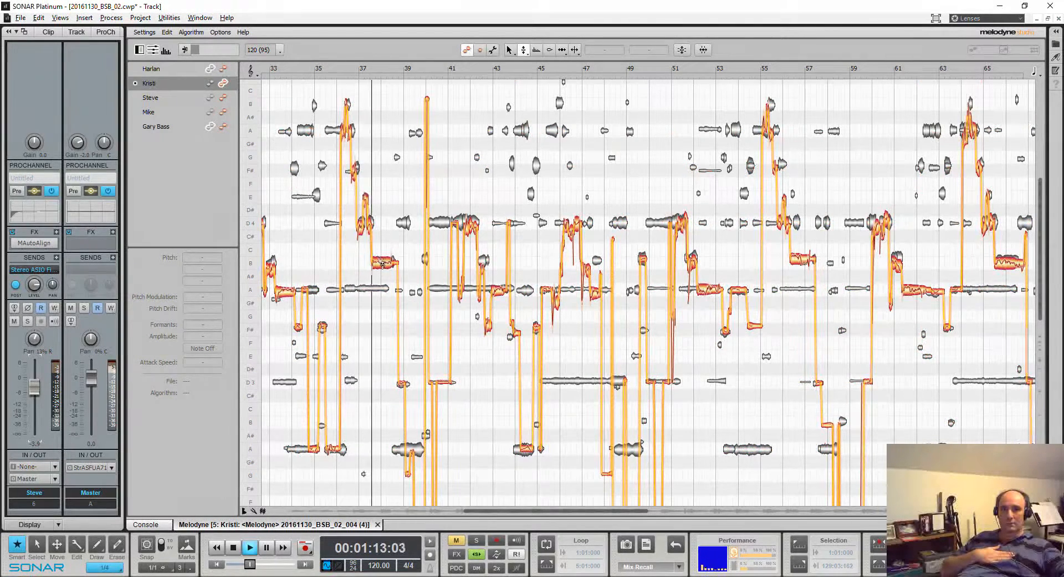
pyautogui.click(223, 99)
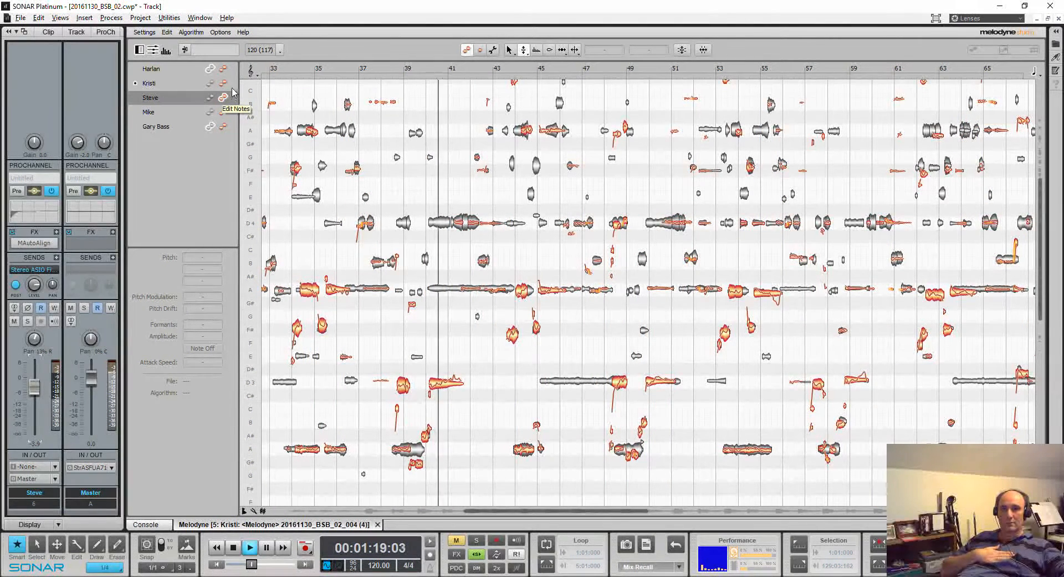
pyautogui.click(224, 83)
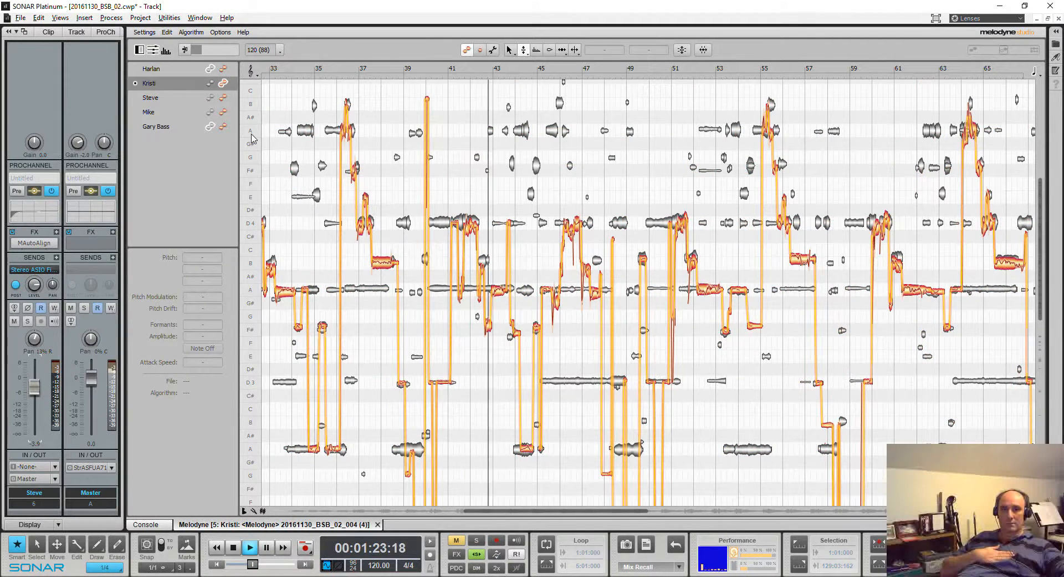
pyautogui.click(224, 98)
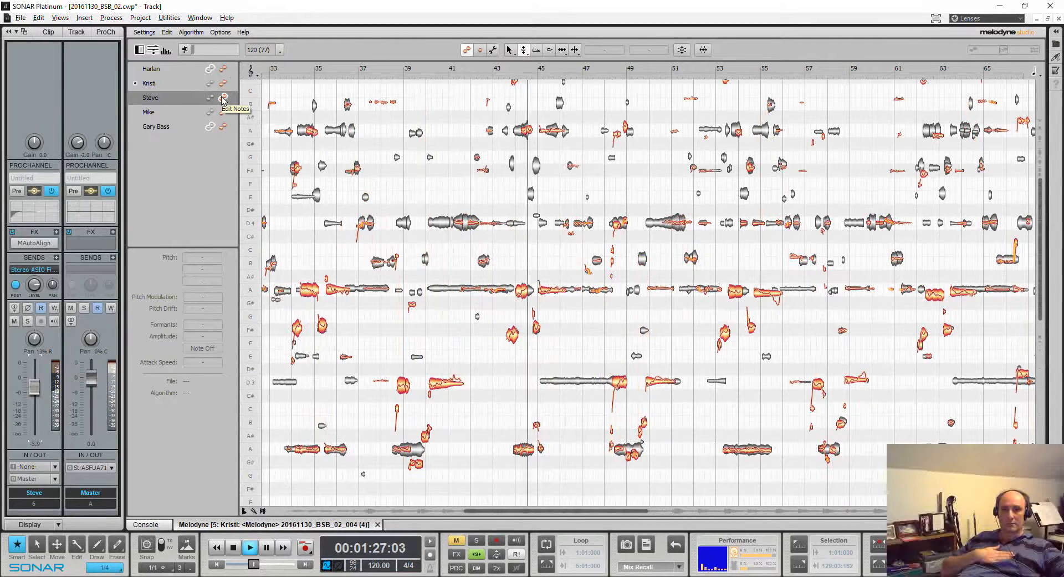
# Step: Make the first track's notes editable, and compare the second and third tracks' pitch curves during playback up to measure 54
pyautogui.click(223, 69)
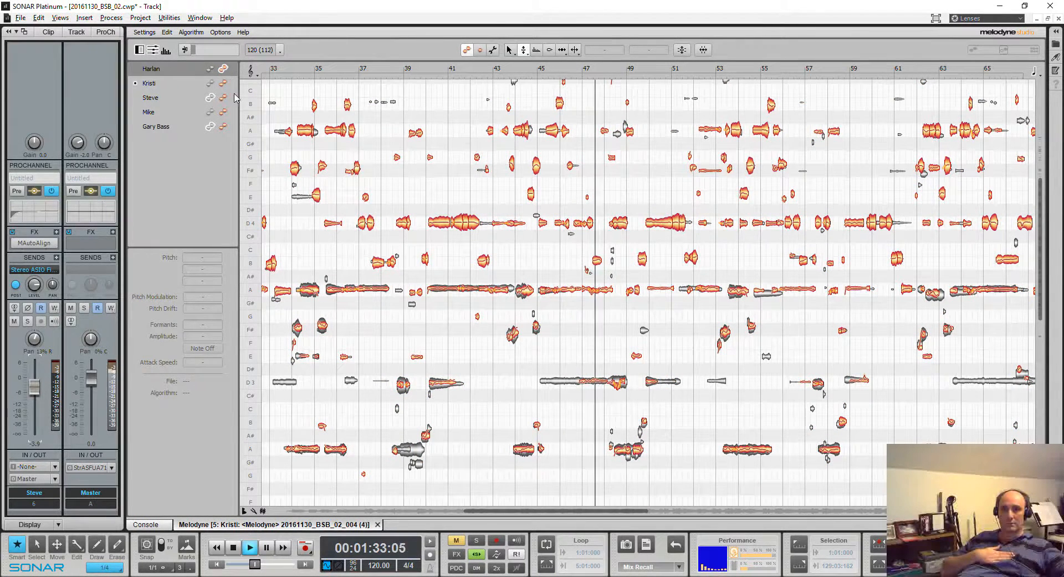
pyautogui.click(224, 83)
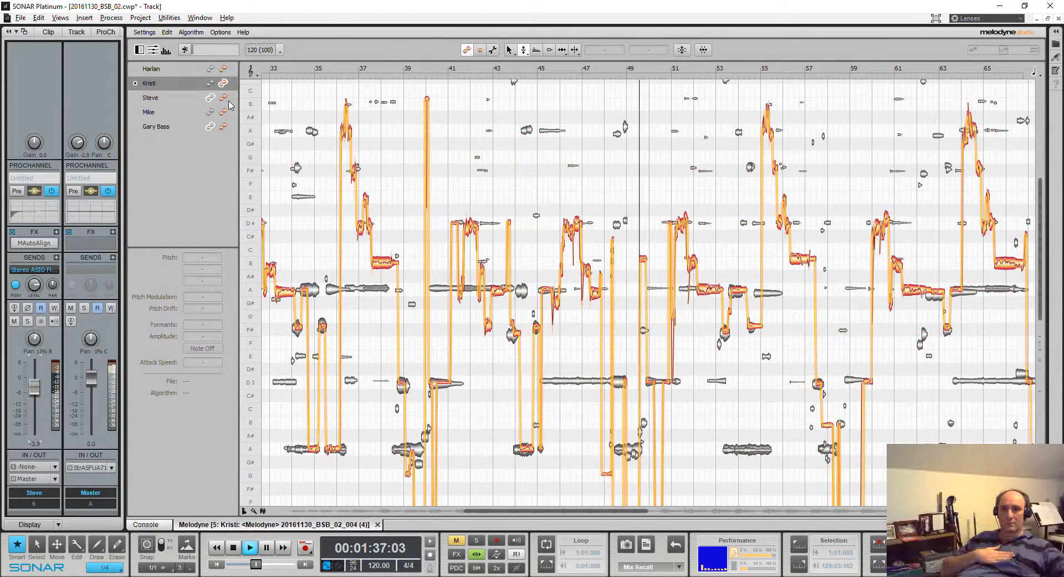
pyautogui.click(223, 98)
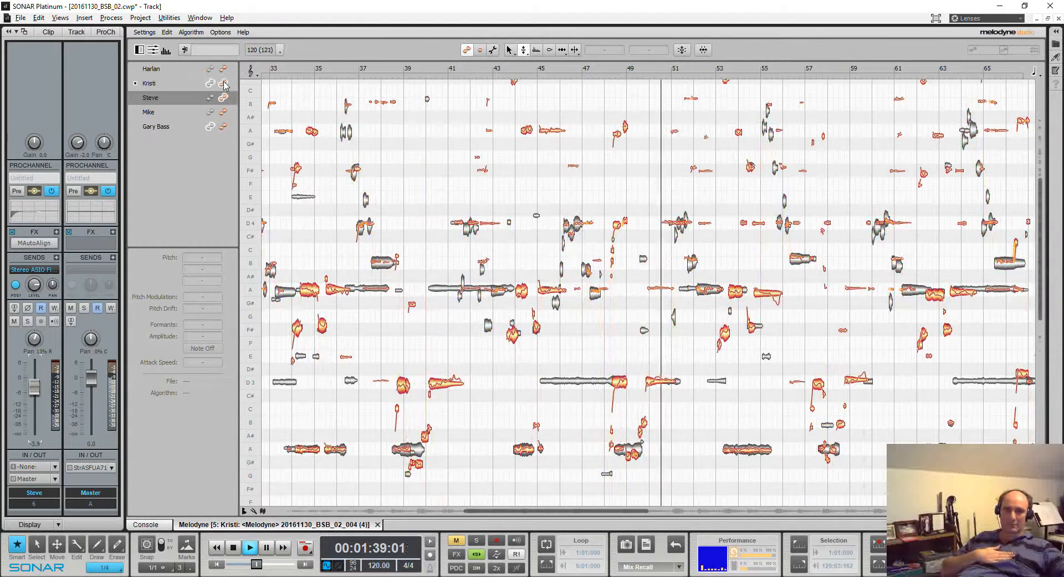
pyautogui.click(224, 84)
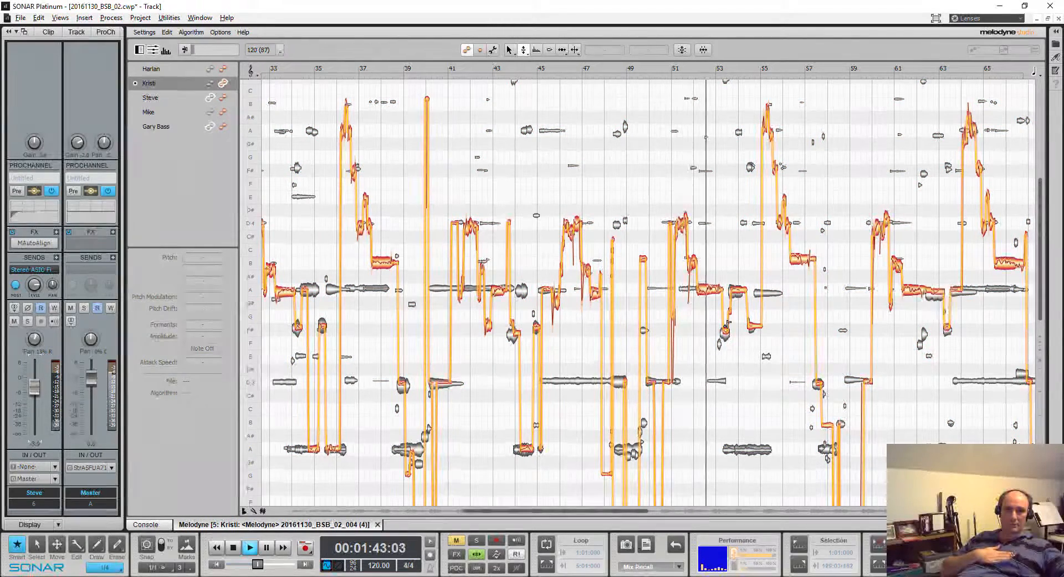
pyautogui.click(222, 98)
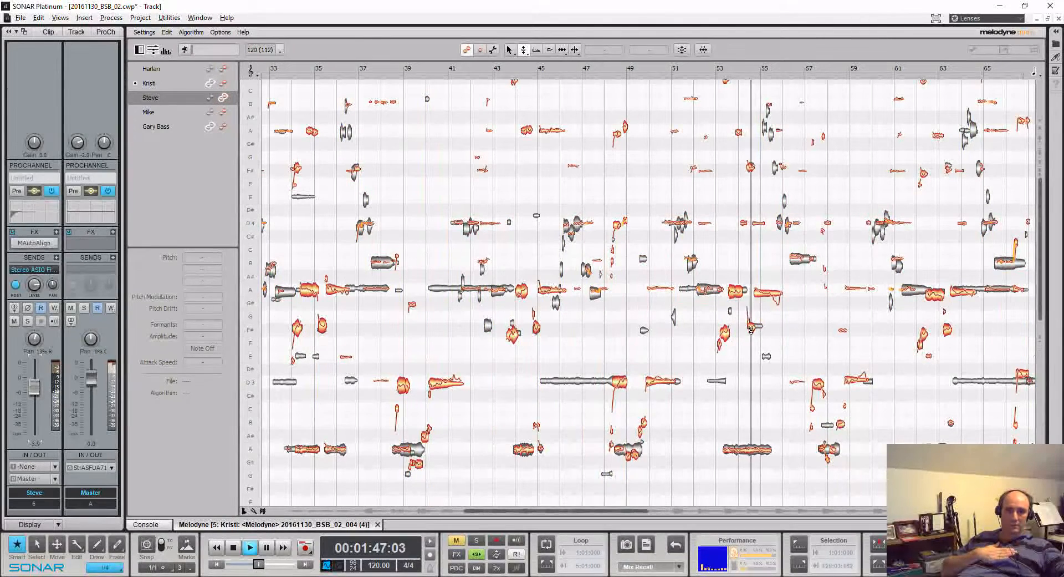
# Step: Alternate the editable notes between the second and third tracks to follow their pitch during playback of measures 55 to 68
pyautogui.click(223, 83)
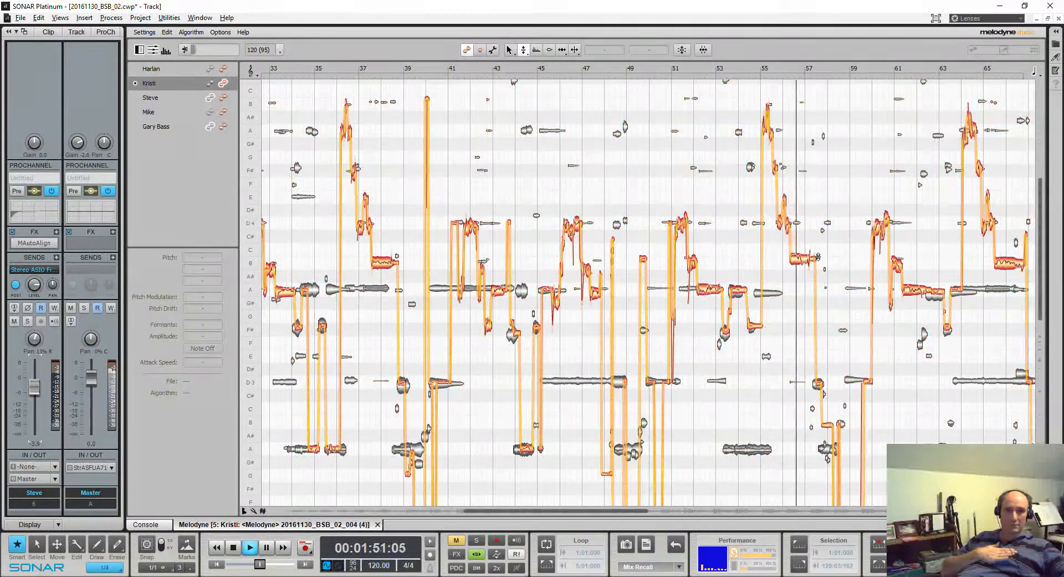
pyautogui.click(225, 99)
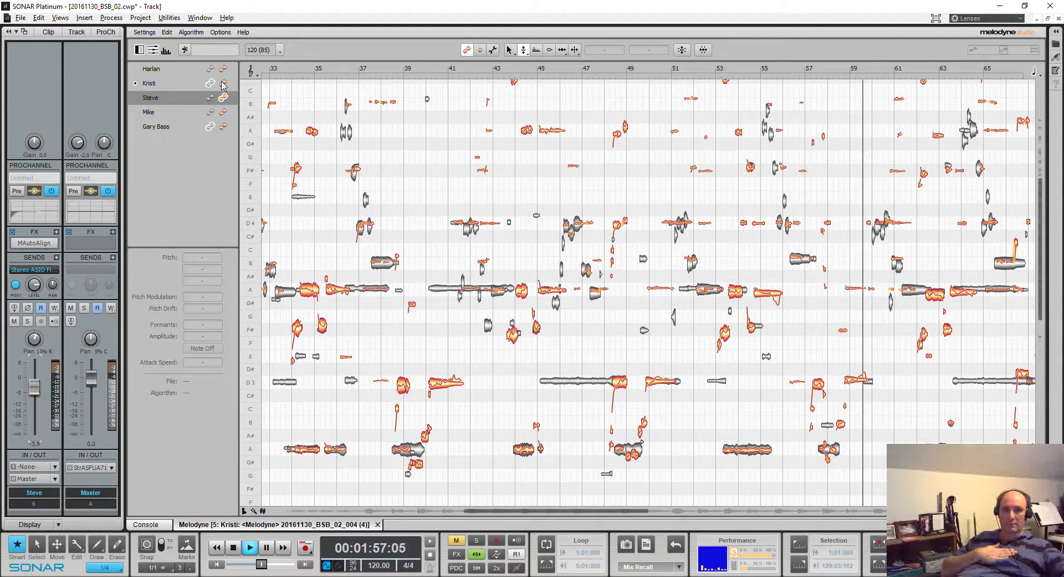
pyautogui.click(224, 84)
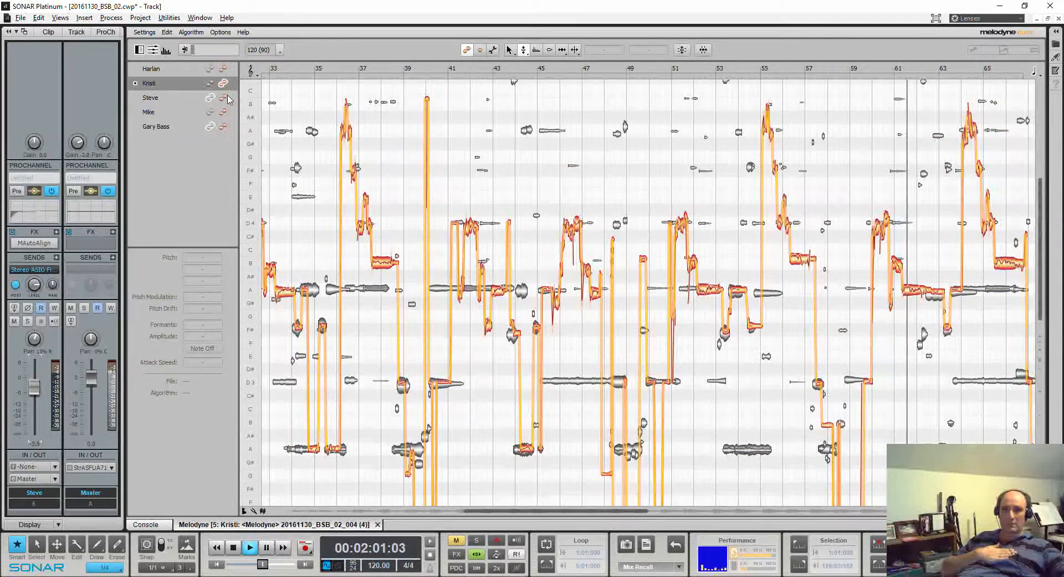
pyautogui.click(224, 98)
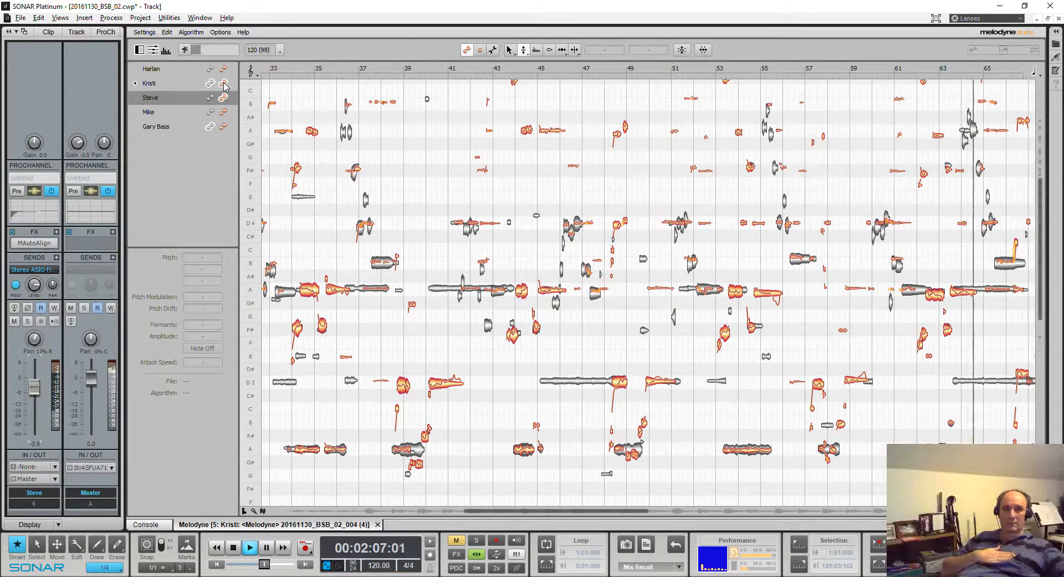
pyautogui.click(224, 83)
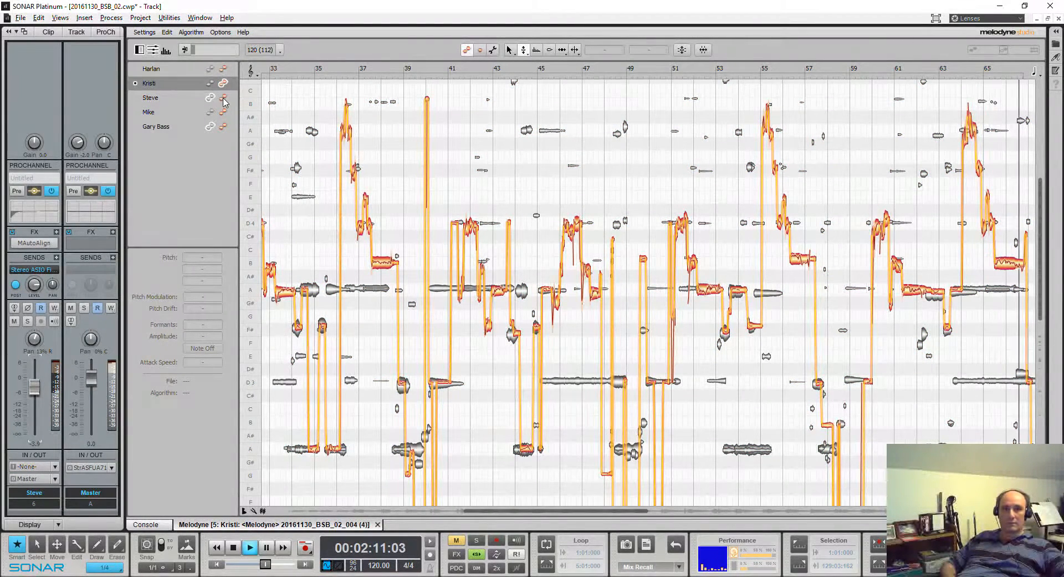
pyautogui.click(224, 98)
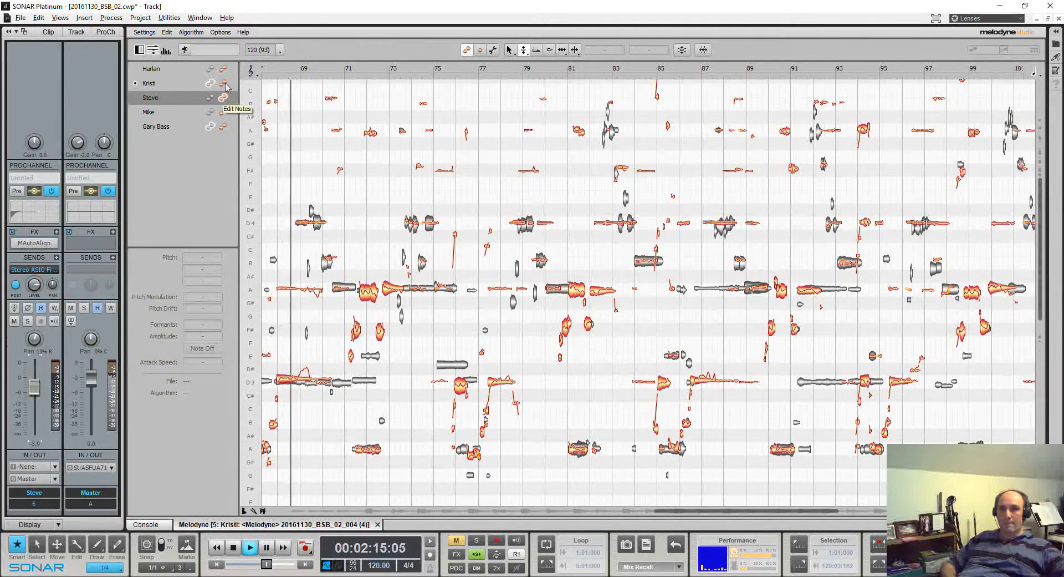
# Step: Compare the second, third and fourth tracks' editable notes during playback of measures 69 to 76, ending on the third track
pyautogui.click(224, 83)
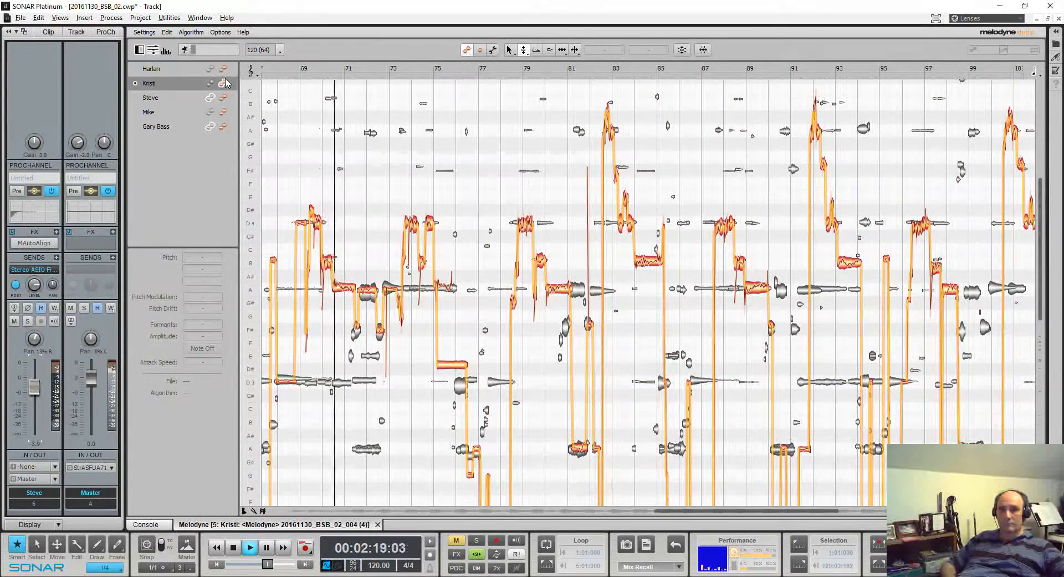
pyautogui.click(222, 110)
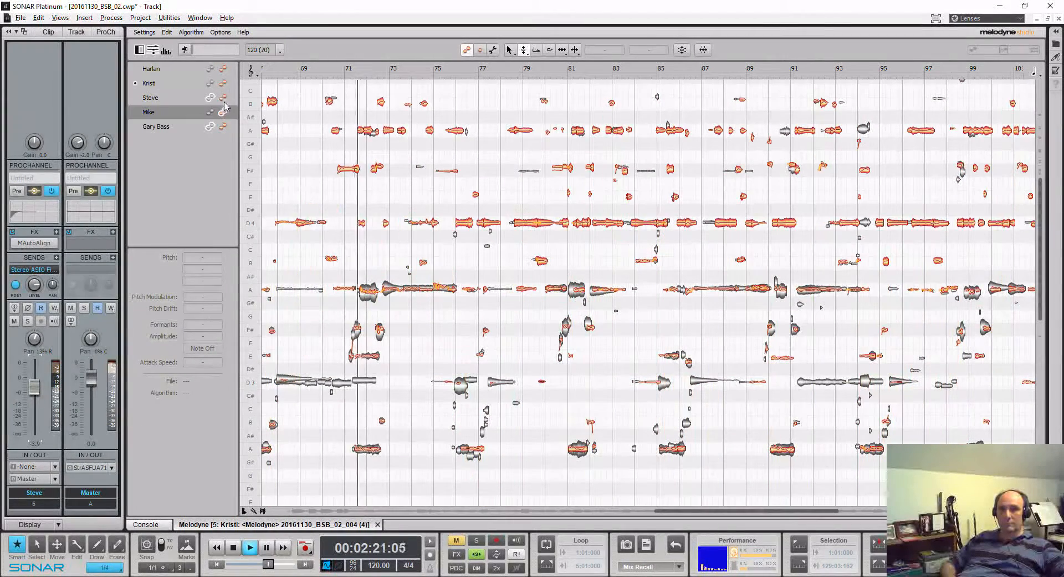
pyautogui.click(223, 98)
pyautogui.click(223, 112)
pyautogui.click(223, 98)
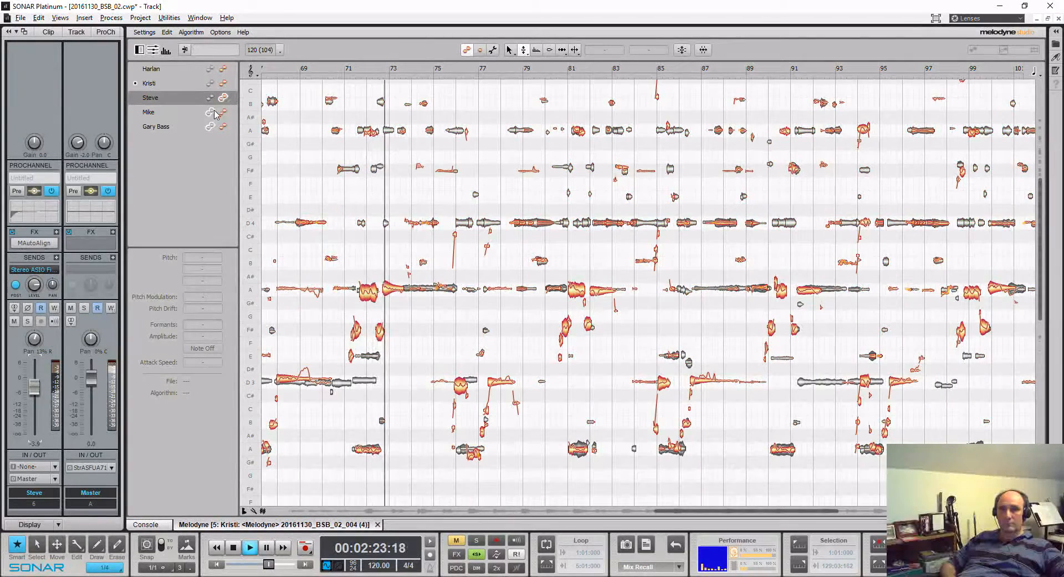
pyautogui.click(223, 83)
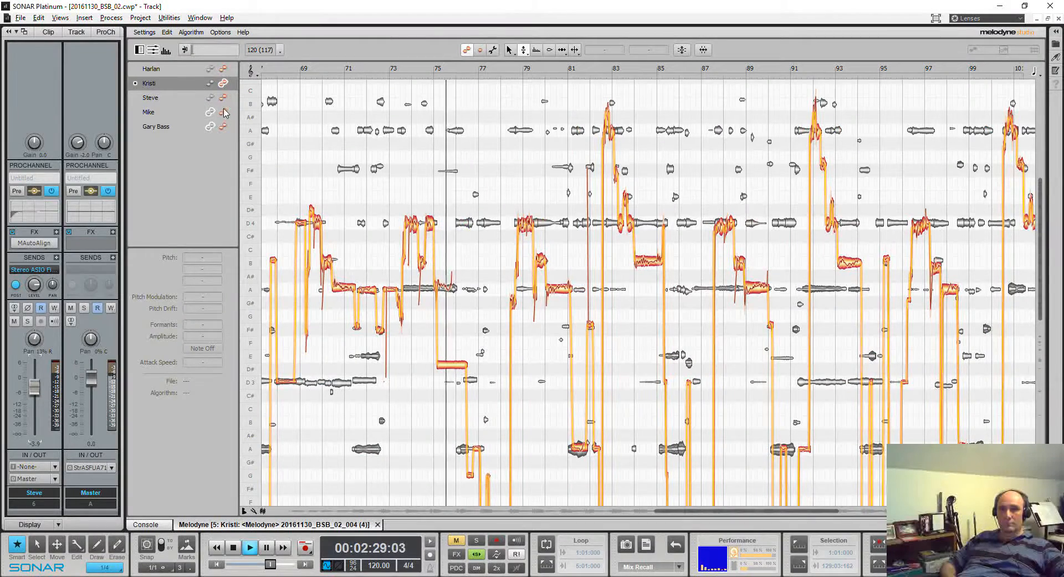
pyautogui.click(222, 97)
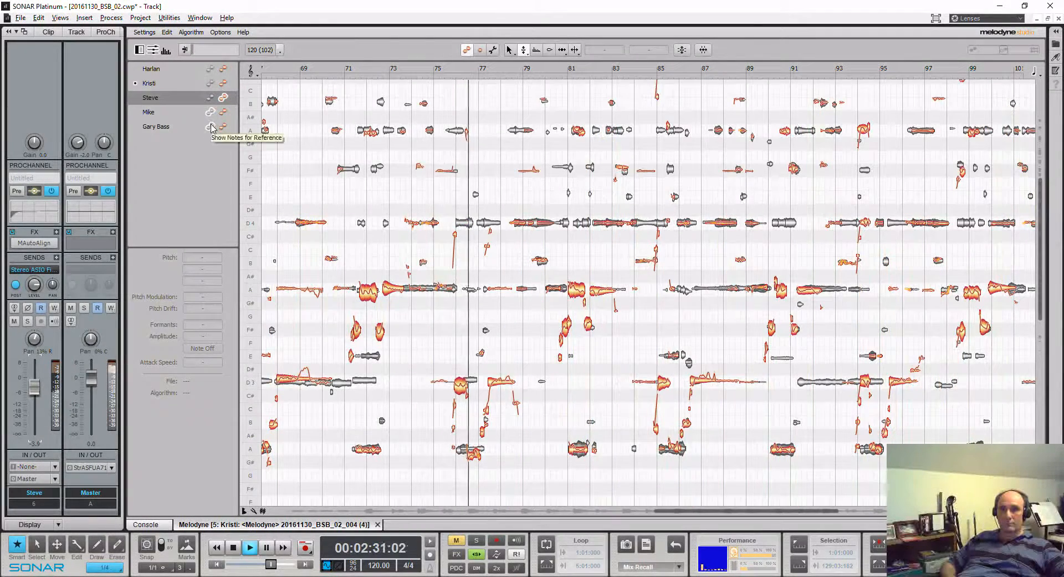
# Step: Hide the fifth track's reference notes, and alternate note editing between the second and third tracks during playback of measures 77 to 87
pyautogui.click(211, 127)
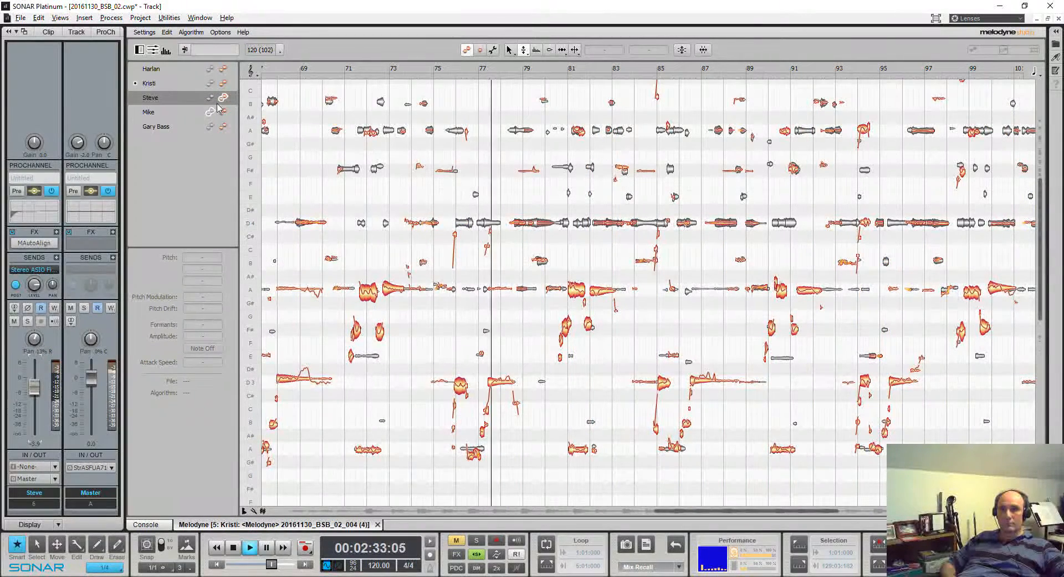
pyautogui.click(224, 83)
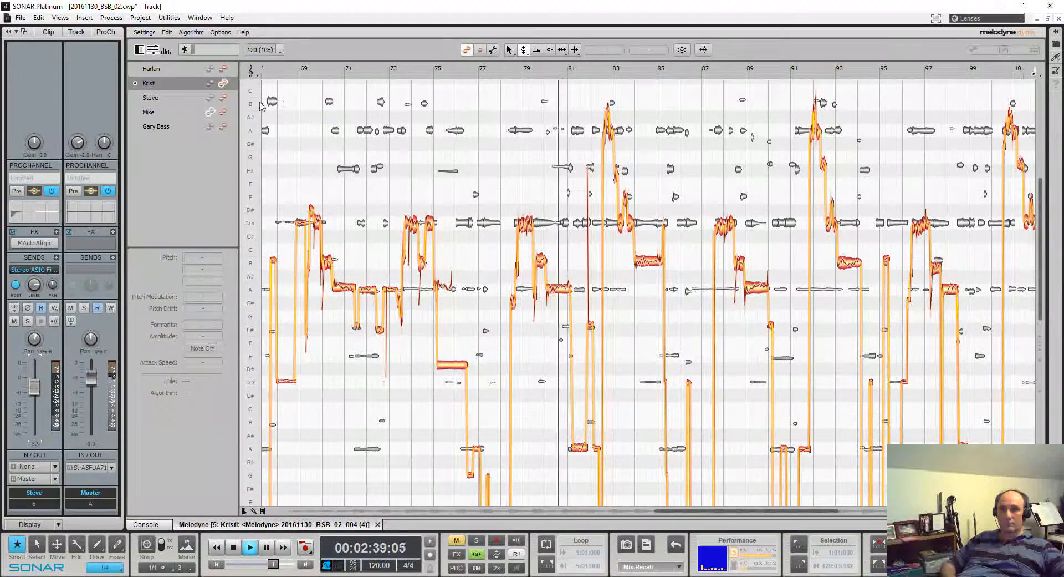
pyautogui.click(225, 97)
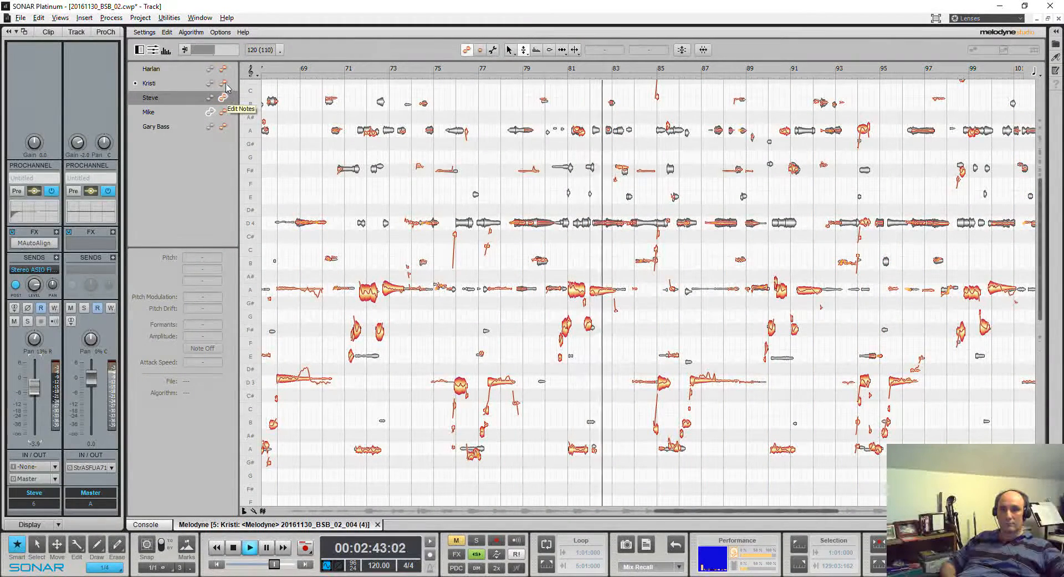
pyautogui.click(226, 86)
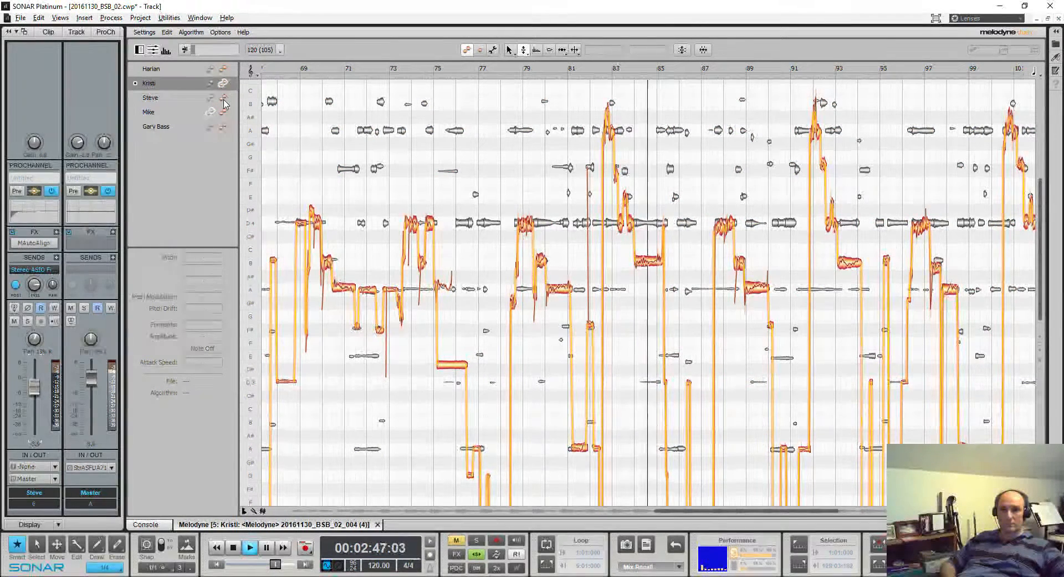
pyautogui.click(224, 100)
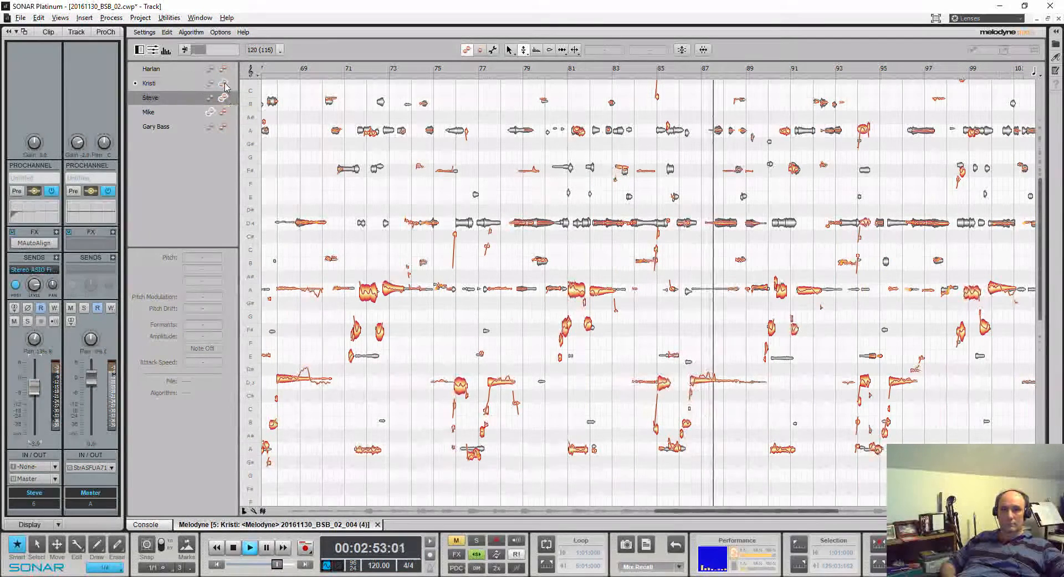
# Step: Compare the second and third tracks' pitch by switching their editable notes during playback of measures 88 to 99
pyautogui.click(224, 83)
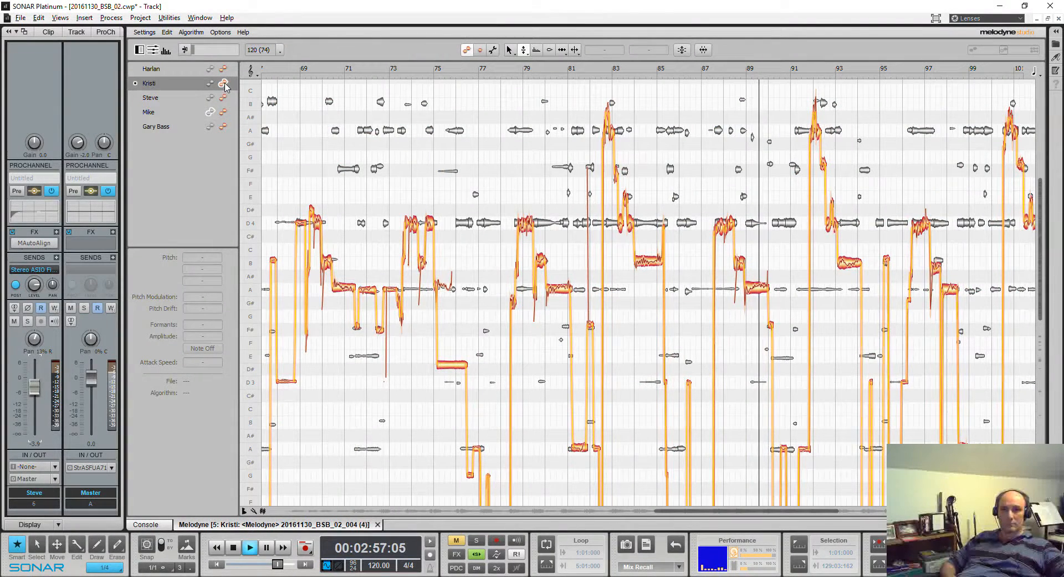
pyautogui.click(223, 98)
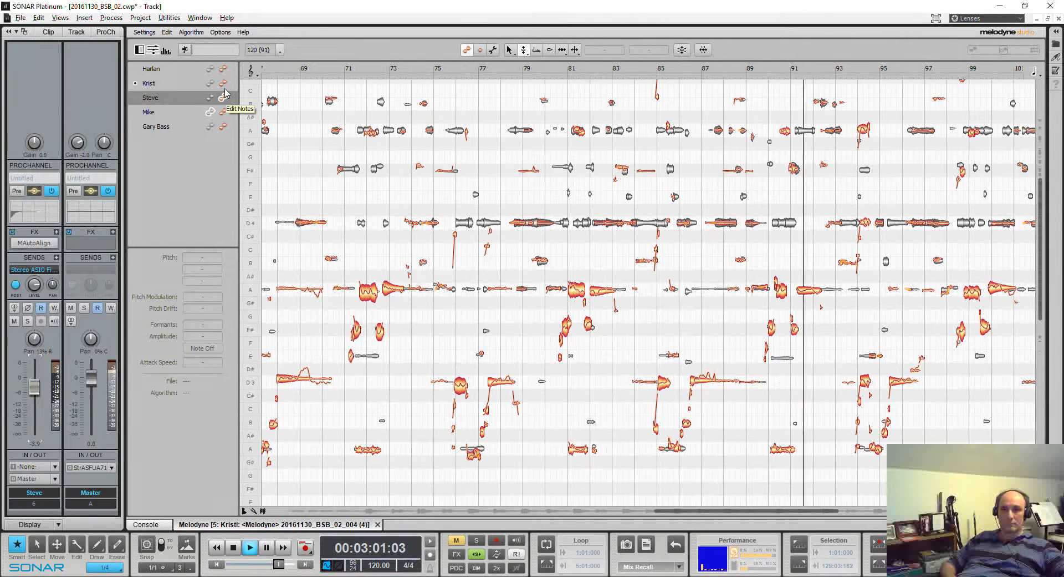
pyautogui.click(224, 89)
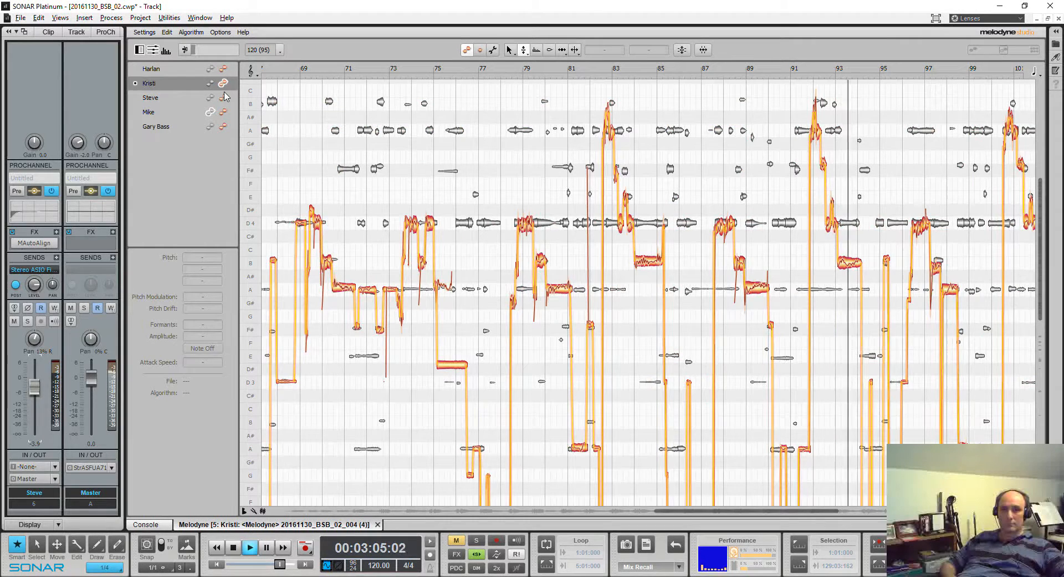
pyautogui.click(224, 97)
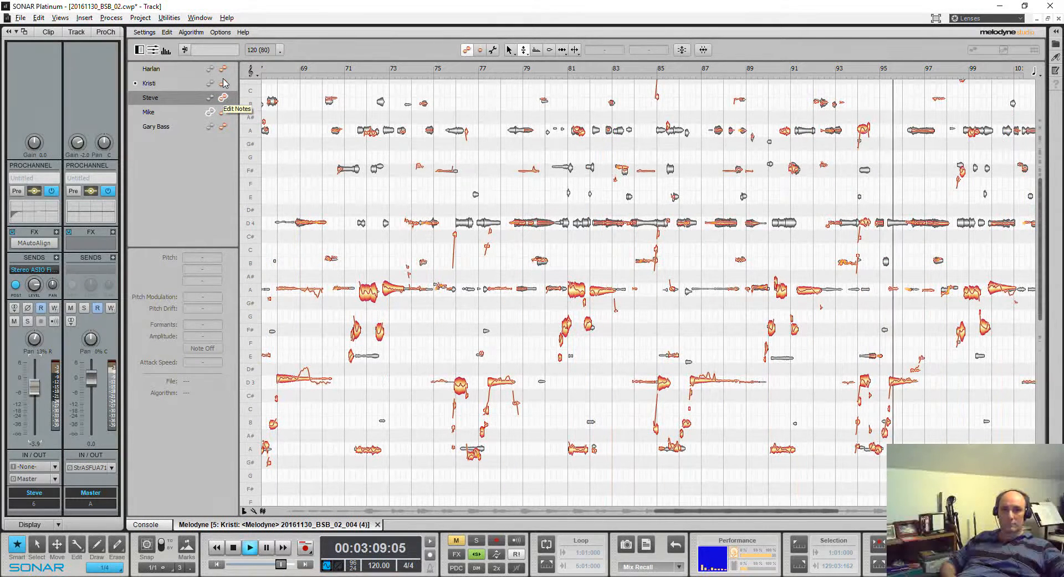
pyautogui.click(224, 83)
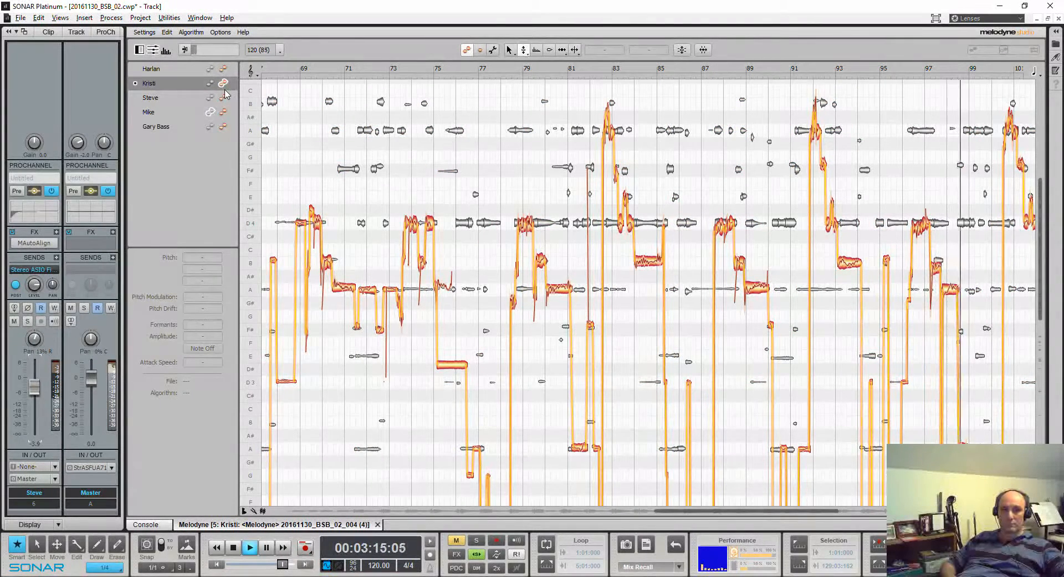
pyautogui.click(224, 98)
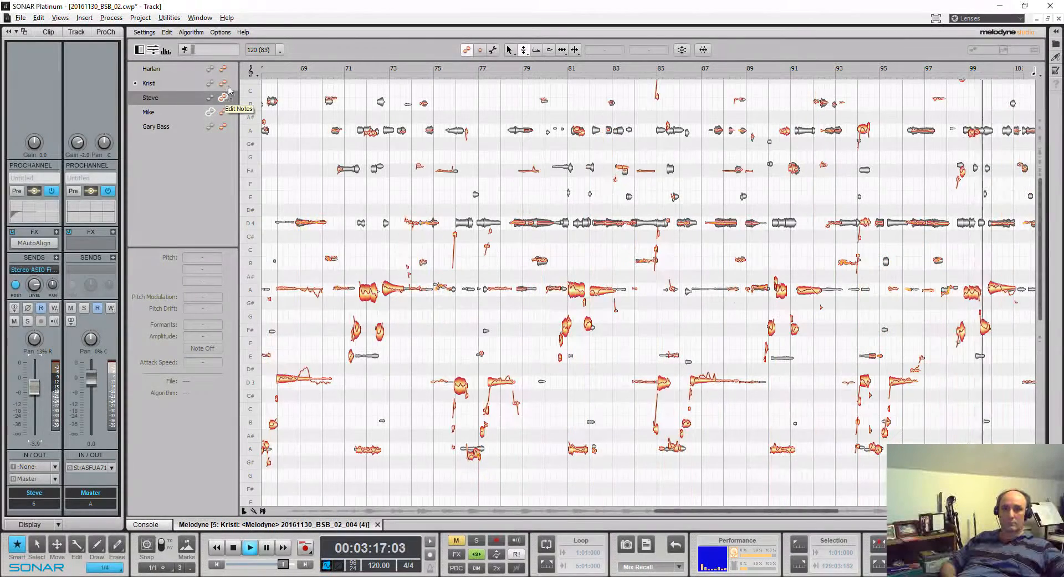
# Step: Keep alternating the editable notes between the second and third tracks during playback of measures 100 to 111
pyautogui.click(227, 84)
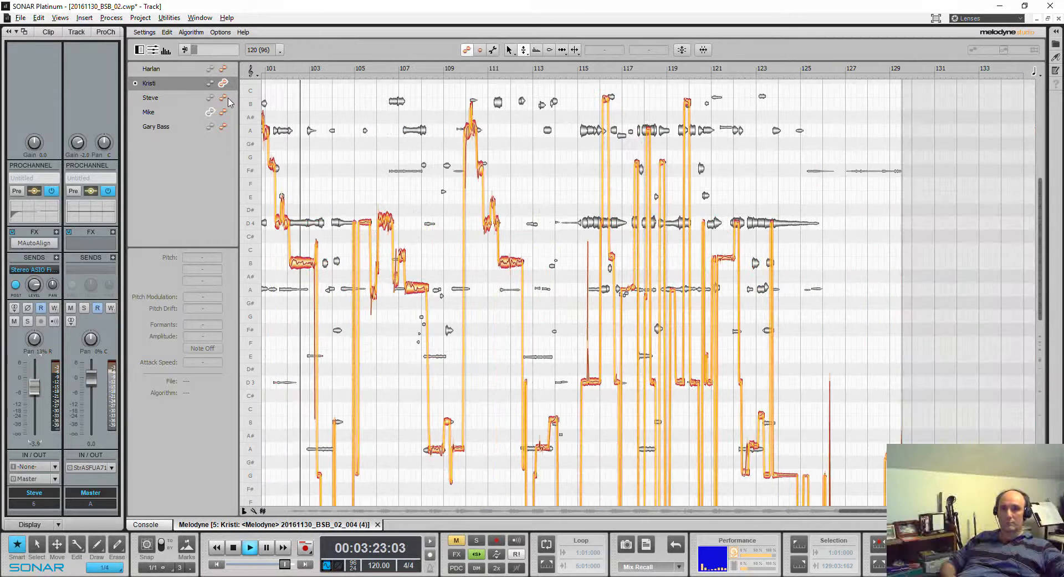
pyautogui.click(223, 98)
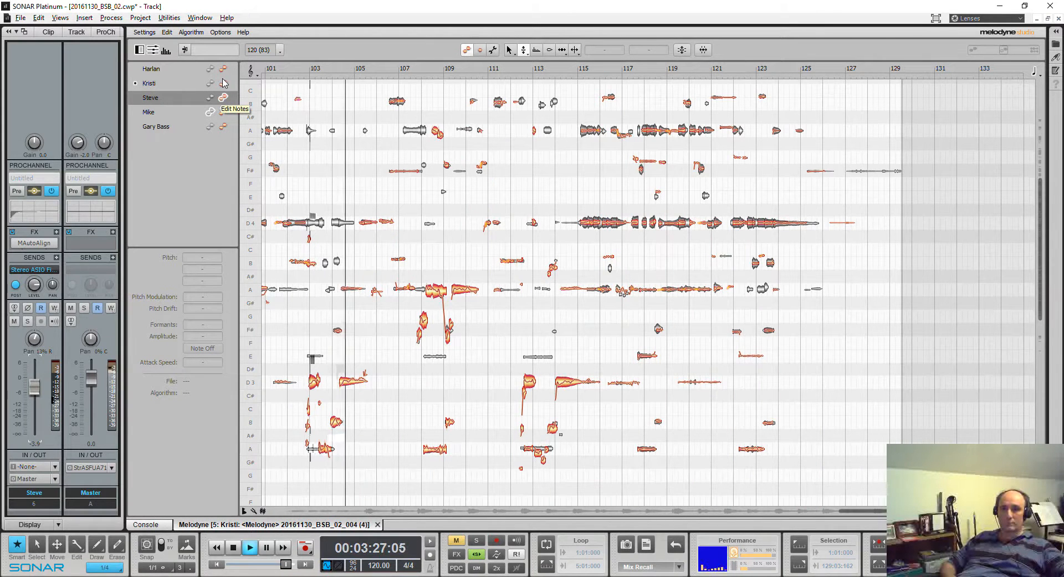
pyautogui.click(223, 83)
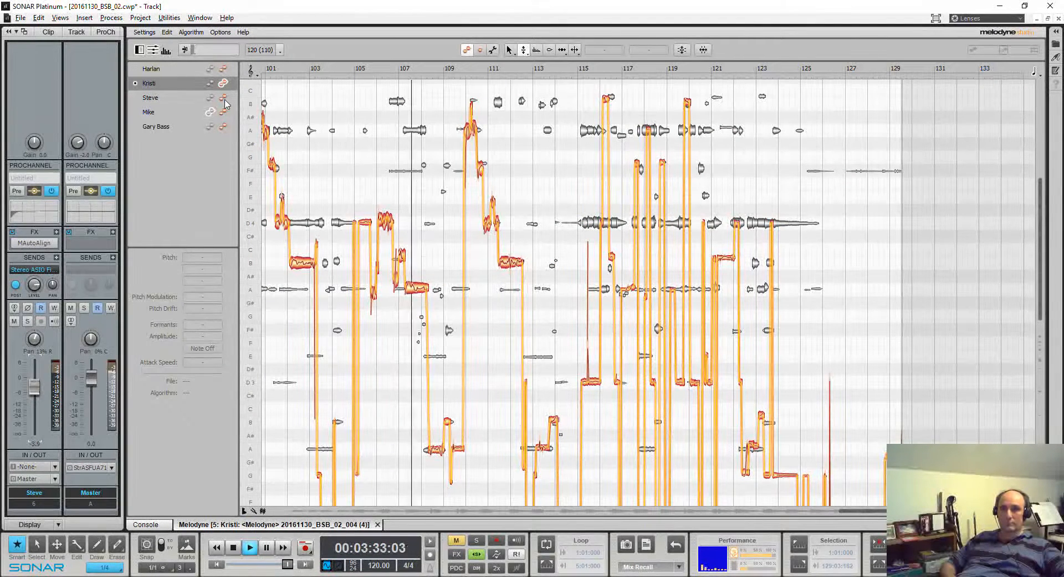
pyautogui.click(224, 98)
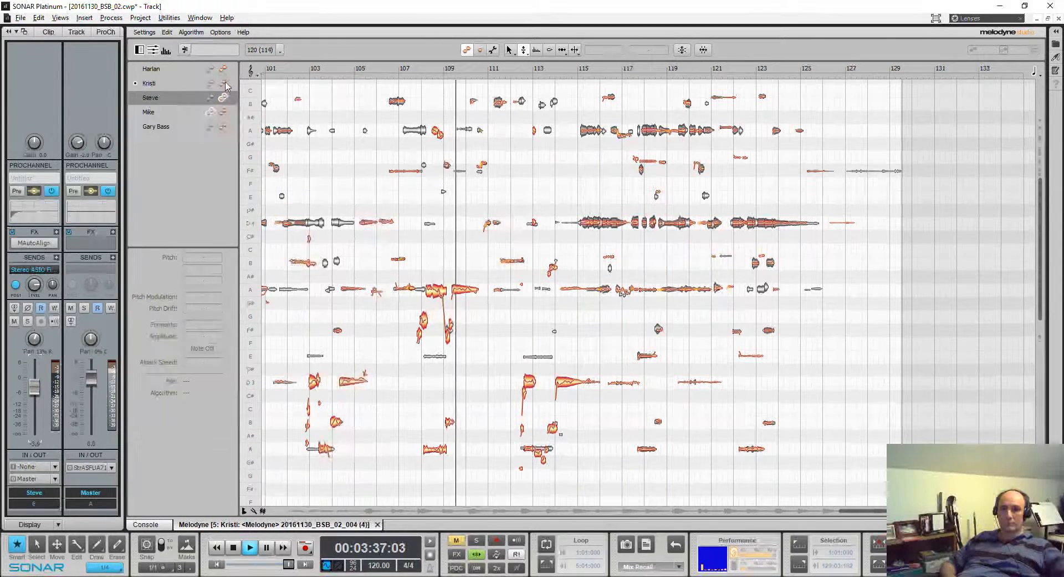
pyautogui.click(224, 84)
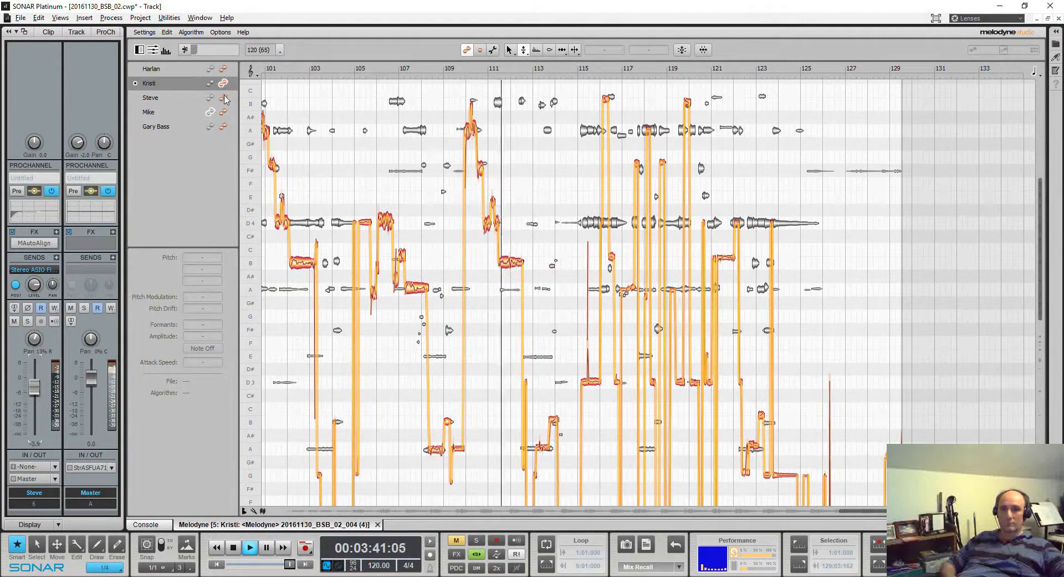
# Step: Compare the third and second tracks' editable notes from measure 112 to the end of playback, finishing on the second track
pyautogui.click(224, 99)
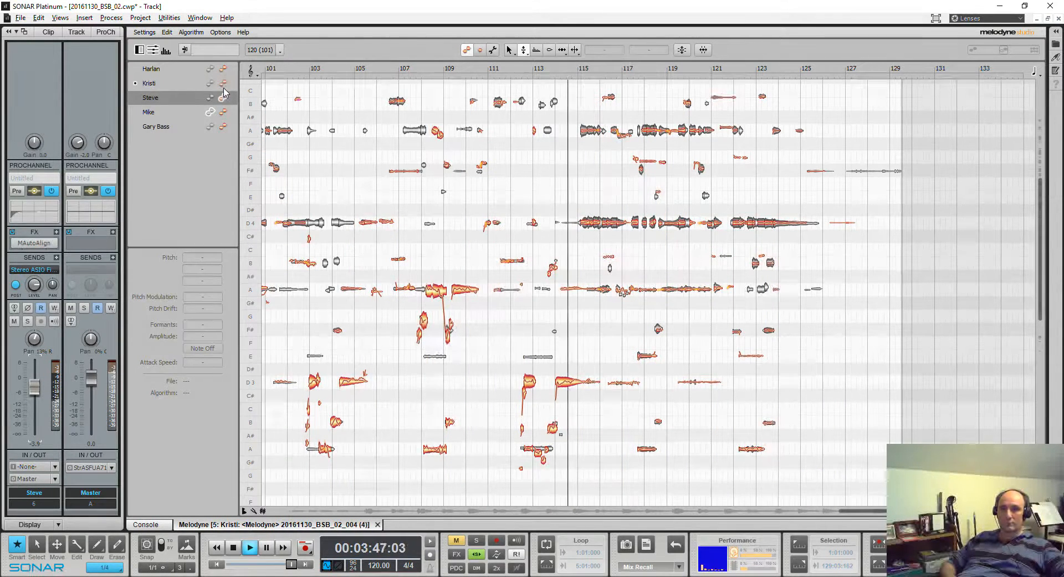
pyautogui.click(224, 83)
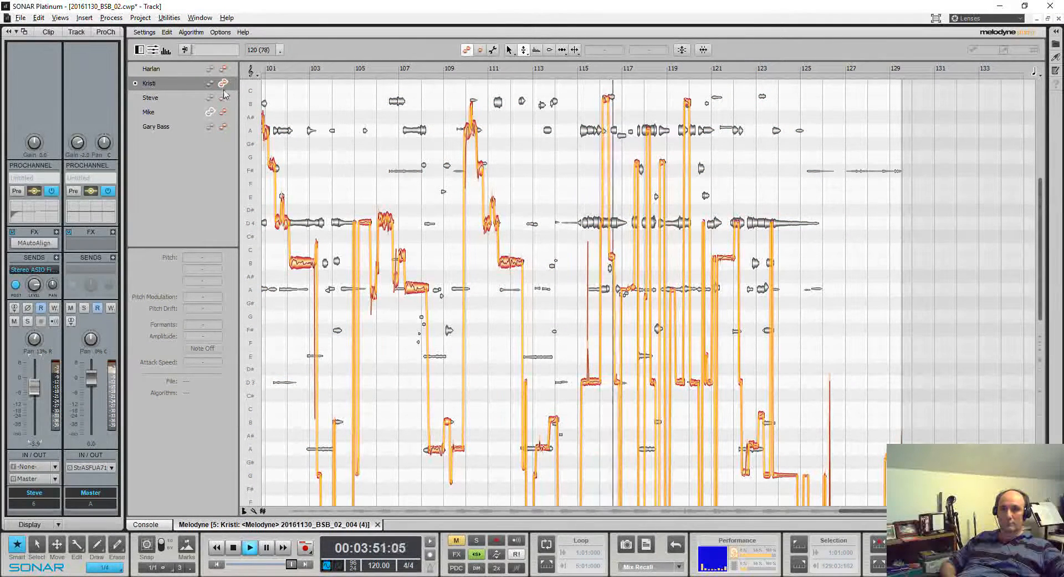
pyautogui.click(224, 98)
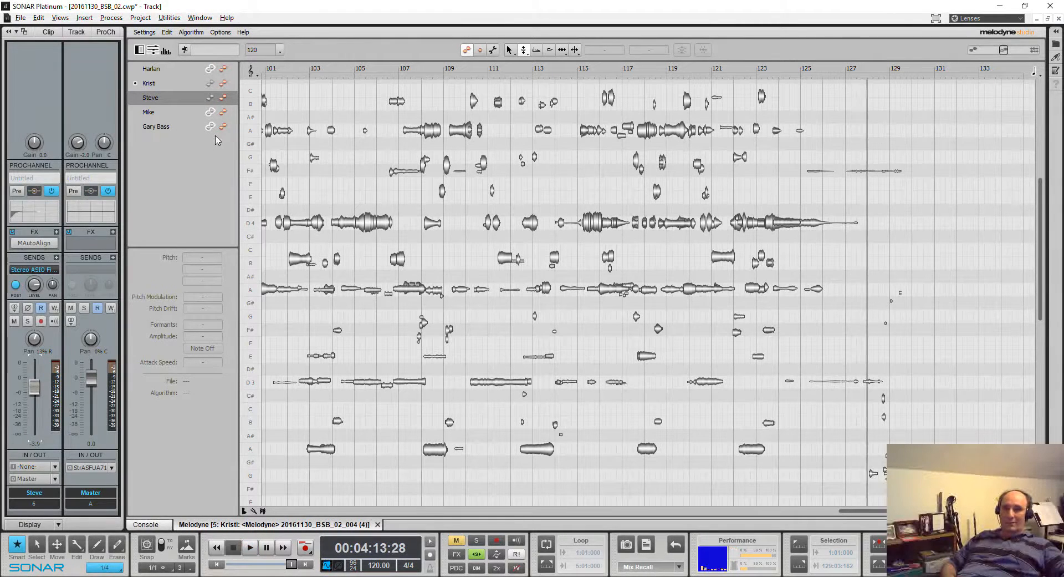
pyautogui.click(223, 84)
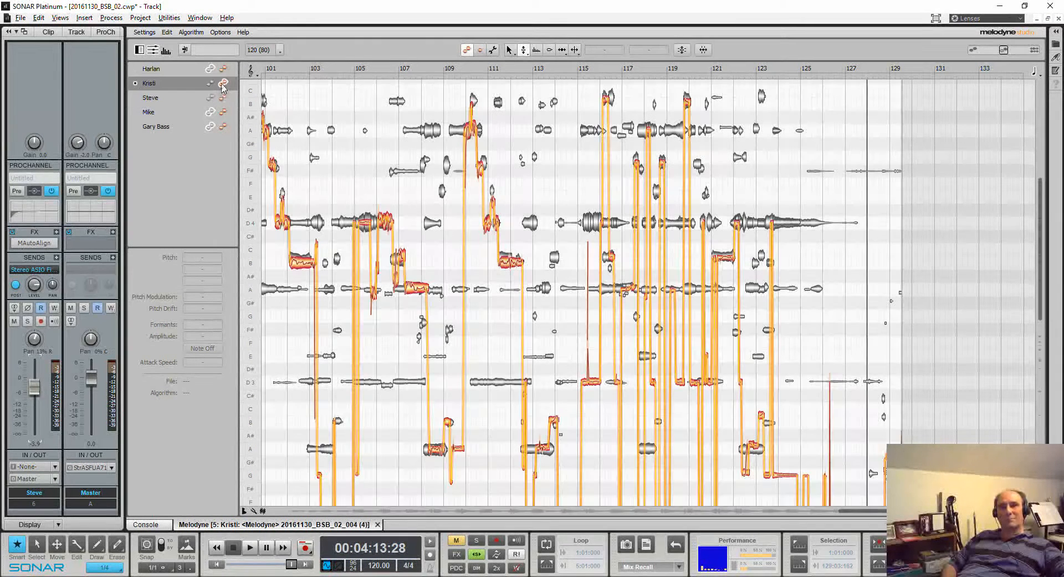